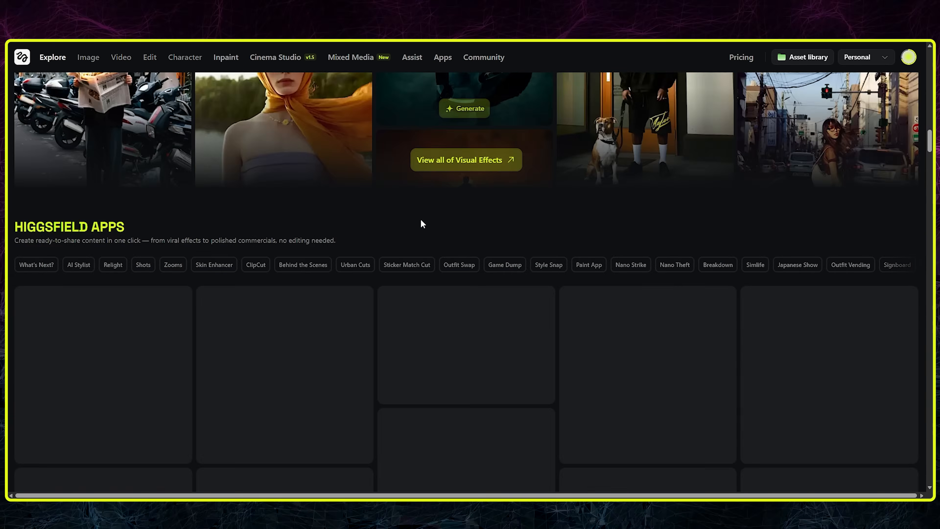
Open Cinema Studio v1.5 and select the Madame AI project.
{"action": "scroll", "coordinate": [427, 221], "scroll_direction": "up", "scroll_amount": 15}
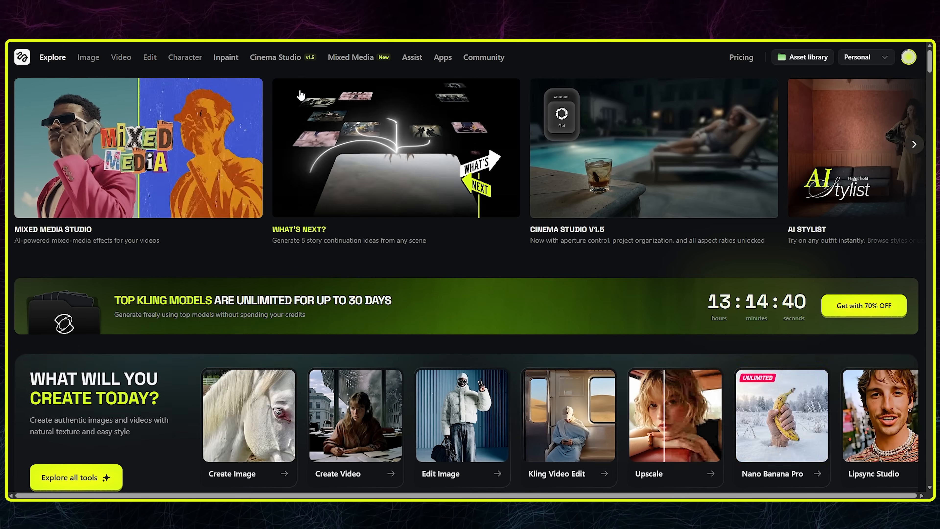
{"action": "left_click", "coordinate": [275, 58]}
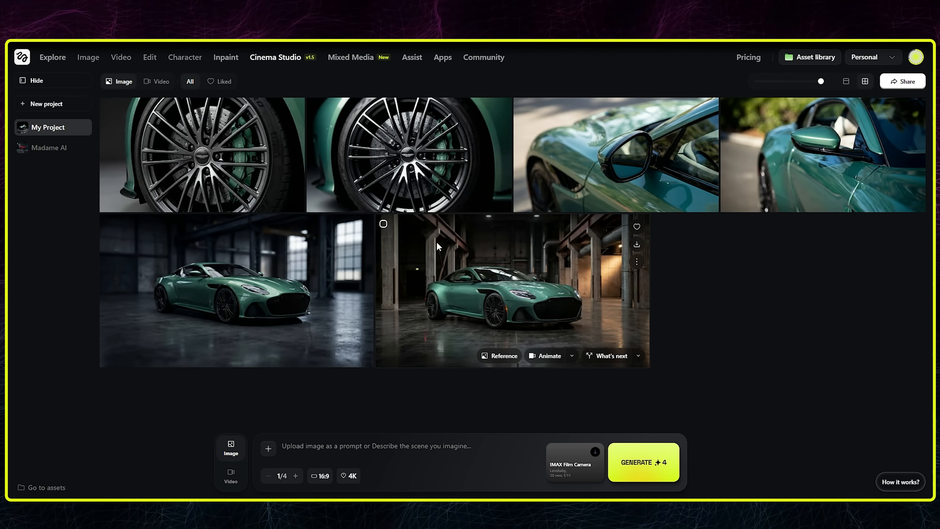
{"action": "left_click", "coordinate": [59, 156]}
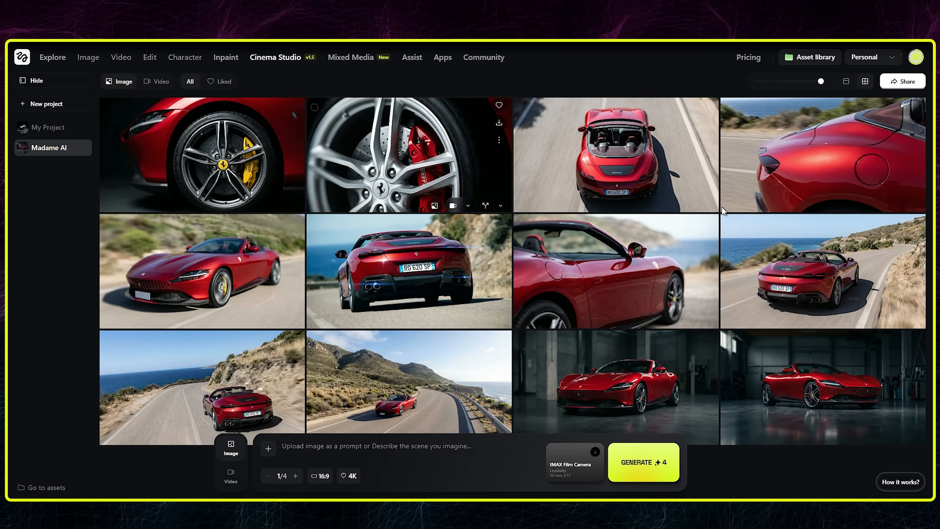
Look through the Madame AI project's generated images, check its videos, and return to the images.
{"action": "scroll", "coordinate": [599, 277], "scroll_direction": "down", "scroll_amount": 2}
{"action": "scroll", "coordinate": [591, 278], "scroll_direction": "up", "scroll_amount": 2}
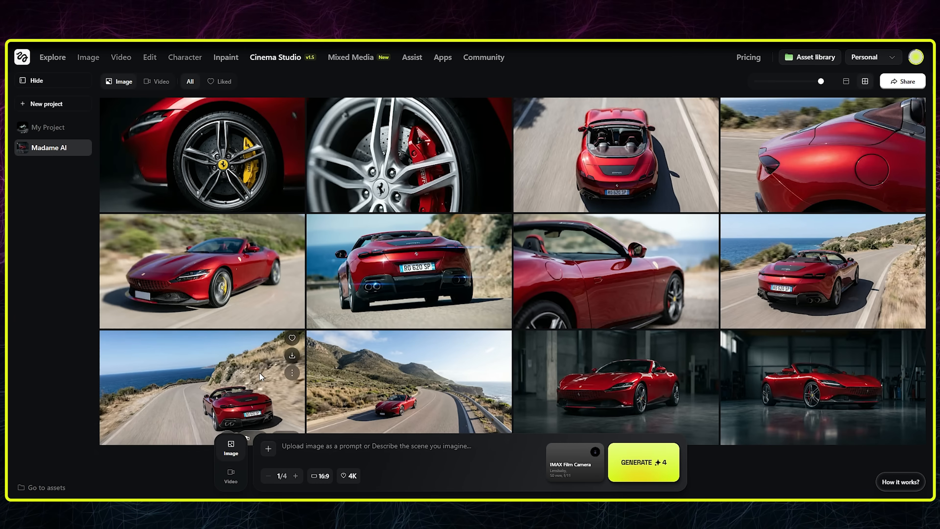
{"action": "left_click", "coordinate": [156, 82]}
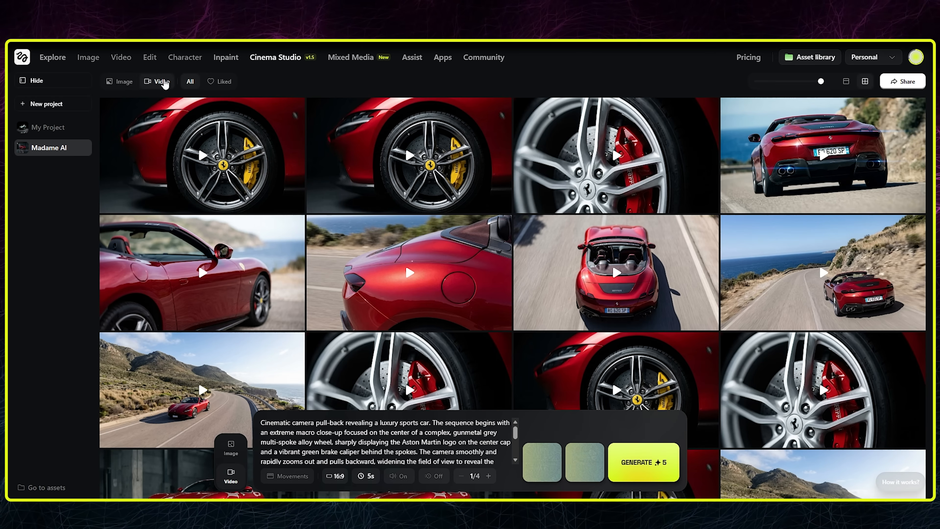
{"action": "left_click", "coordinate": [126, 82]}
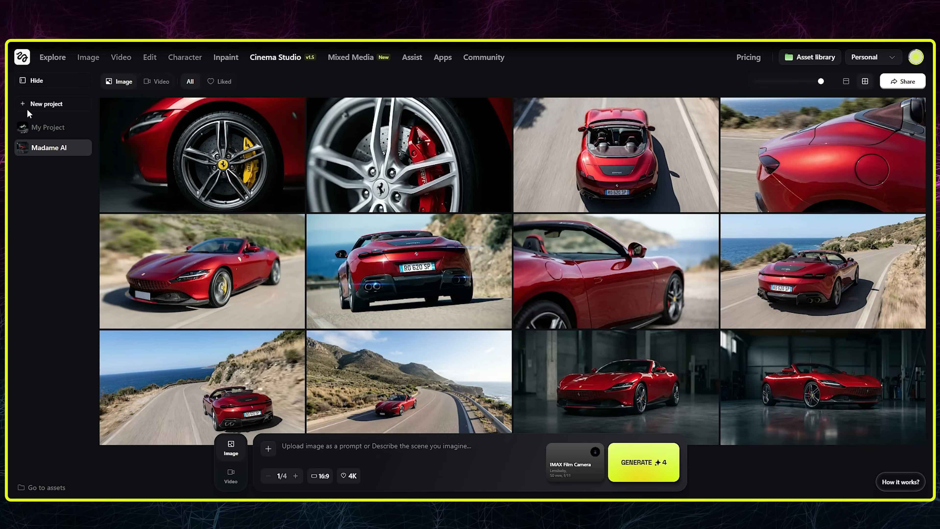
Set the focal length in the image camera setup to 8 mm.
{"action": "left_click", "coordinate": [581, 469]}
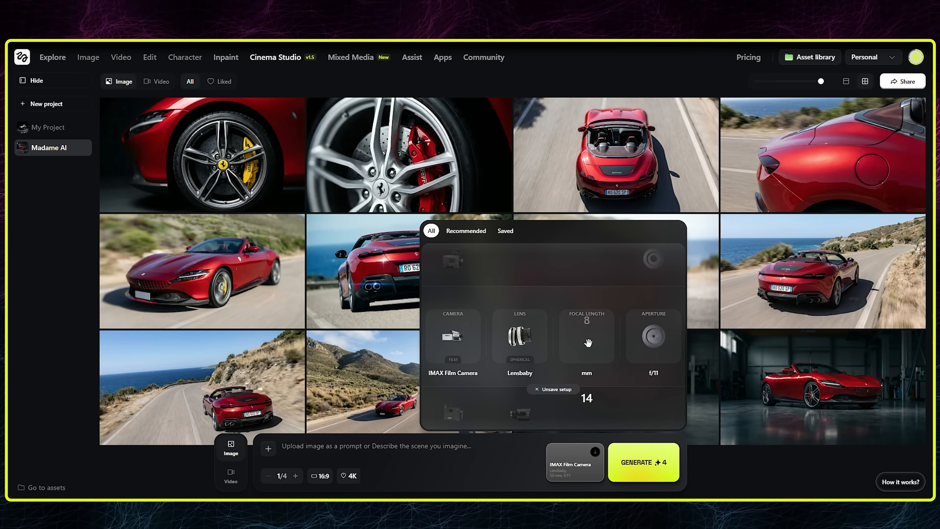
{"action": "left_click", "coordinate": [513, 463]}
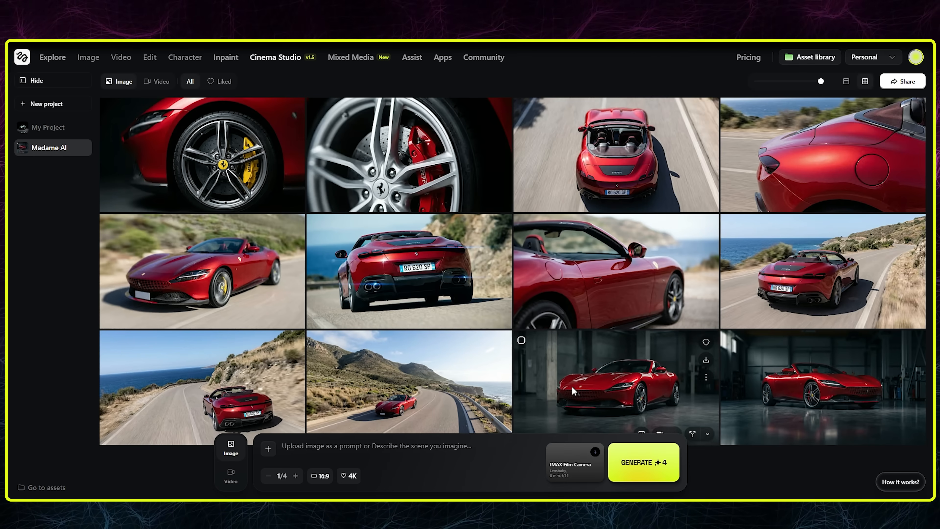
{"action": "scroll", "coordinate": [572, 386], "scroll_direction": "down", "scroll_amount": 1}
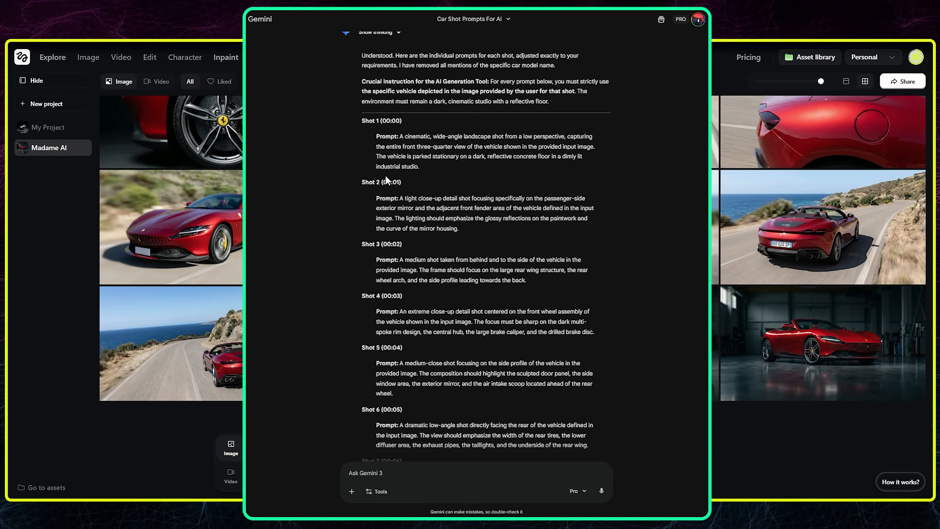
Switch to Gemini and read through the car shot prompts, highlighting the text of the Shot 1 prompt.
{"action": "scroll", "coordinate": [457, 163], "scroll_direction": "down", "scroll_amount": 1}
{"action": "left_click_drag", "start_coordinate": [428, 114], "coordinate": [400, 84]}
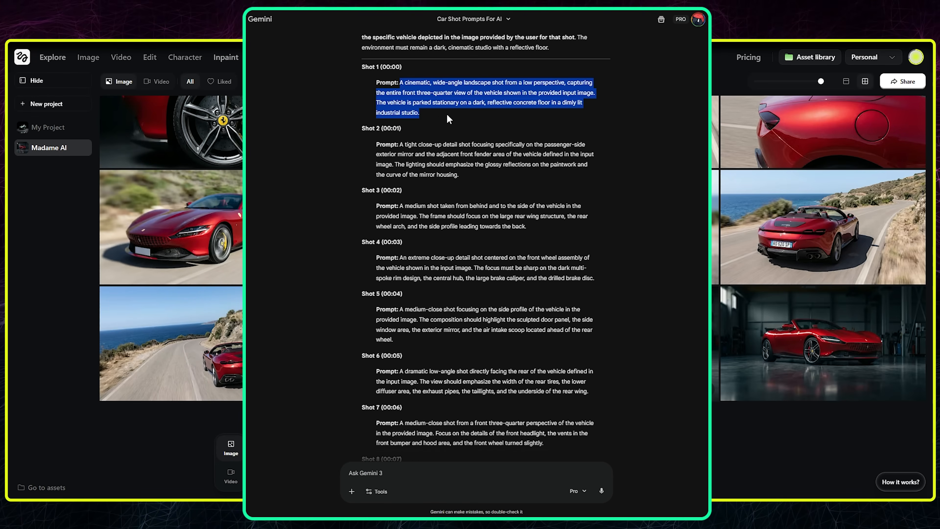
{"action": "scroll", "coordinate": [478, 124], "scroll_direction": "down", "scroll_amount": 2}
{"action": "scroll", "coordinate": [478, 125], "scroll_direction": "down", "scroll_amount": 2}
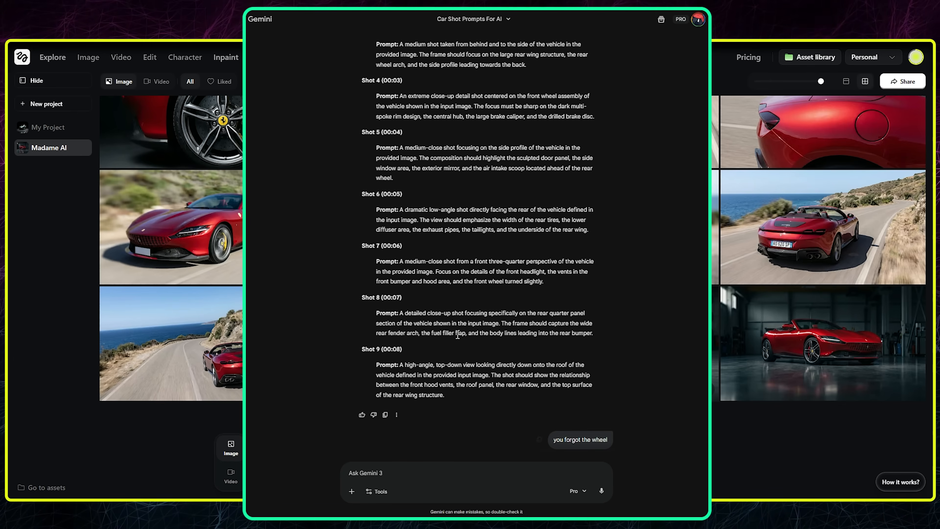
{"action": "scroll", "coordinate": [503, 425], "scroll_direction": "up", "scroll_amount": 2}
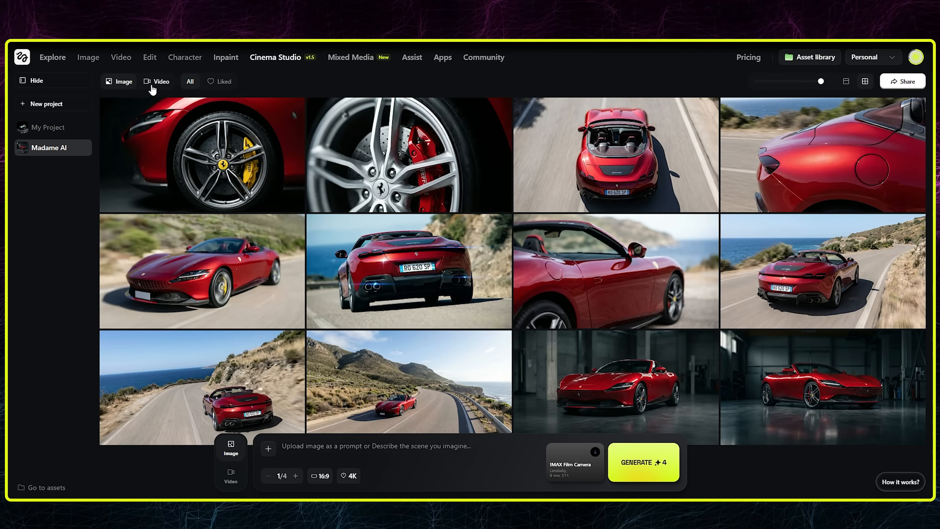
Switch back to Cinema Studio and preview the generated car videos in the Madame AI project.
{"action": "left_click", "coordinate": [155, 82]}
{"action": "scroll", "coordinate": [592, 267], "scroll_direction": "down", "scroll_amount": 3}
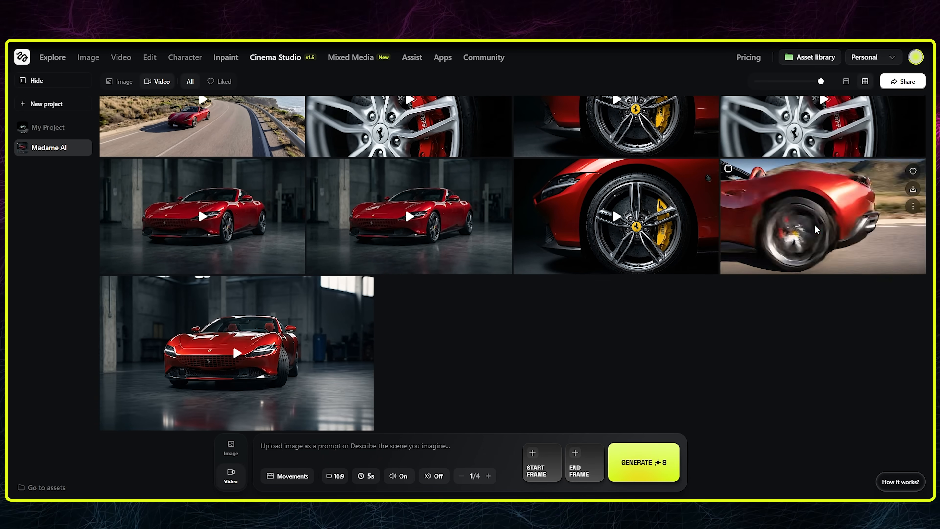
{"action": "scroll", "coordinate": [696, 375], "scroll_direction": "up", "scroll_amount": 5}
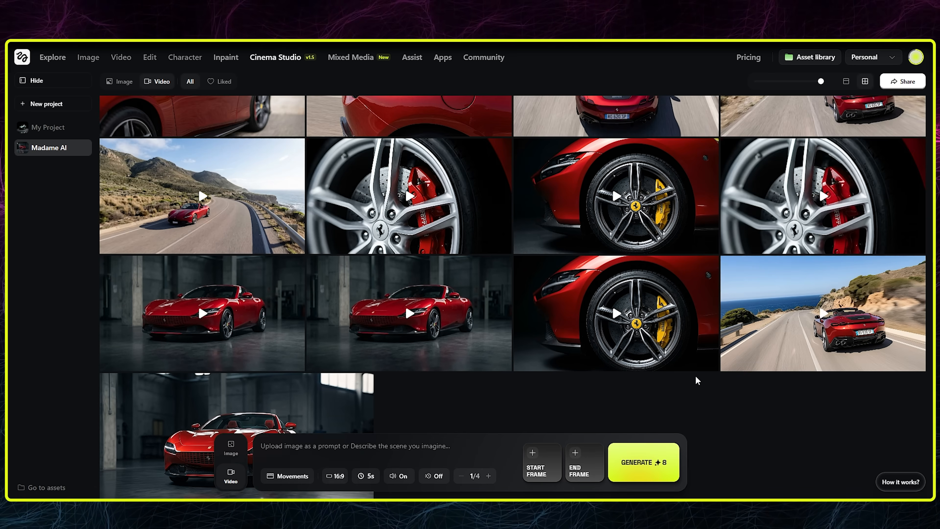
{"action": "scroll", "coordinate": [551, 199], "scroll_direction": "up", "scroll_amount": 1}
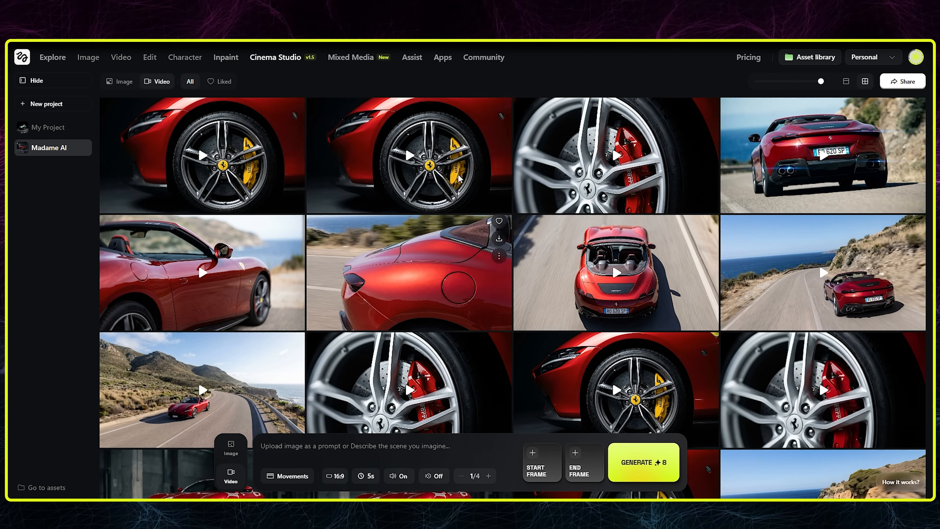
{"action": "mouse_move", "coordinate": [192, 169]}
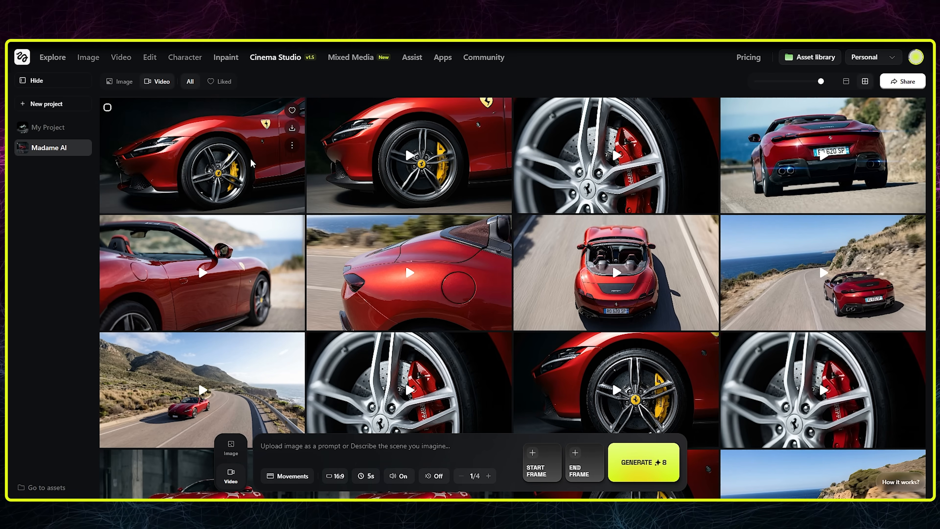
{"action": "mouse_move", "coordinate": [406, 170]}
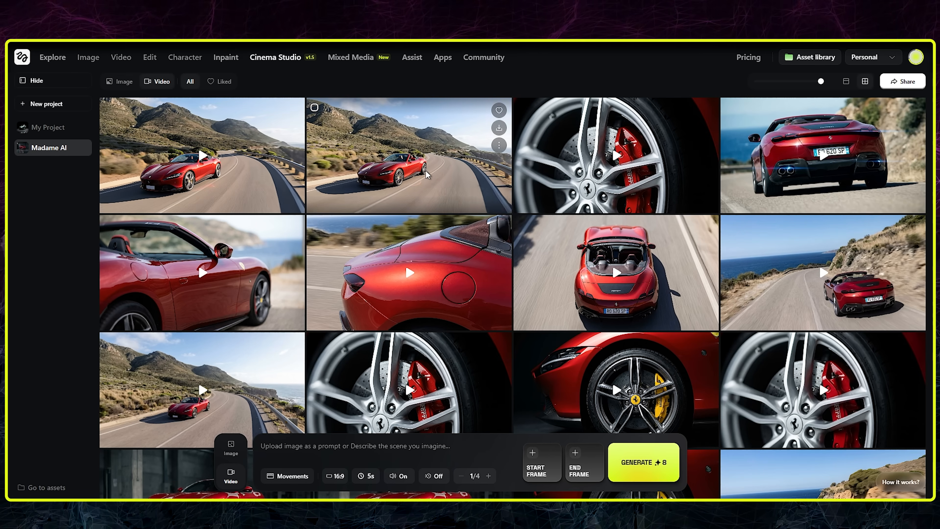
{"action": "mouse_move", "coordinate": [813, 174]}
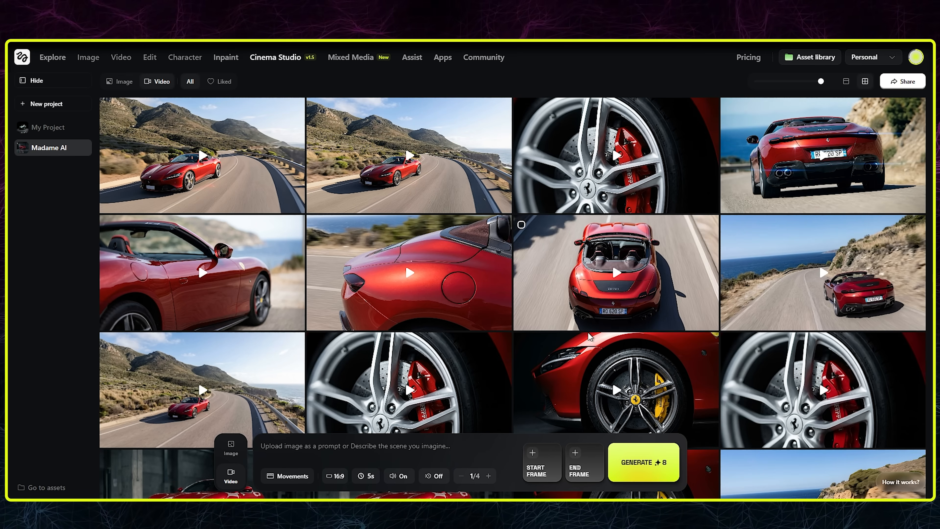
{"action": "scroll", "coordinate": [589, 331], "scroll_direction": "down", "scroll_amount": 3}
{"action": "mouse_move", "coordinate": [729, 461]}
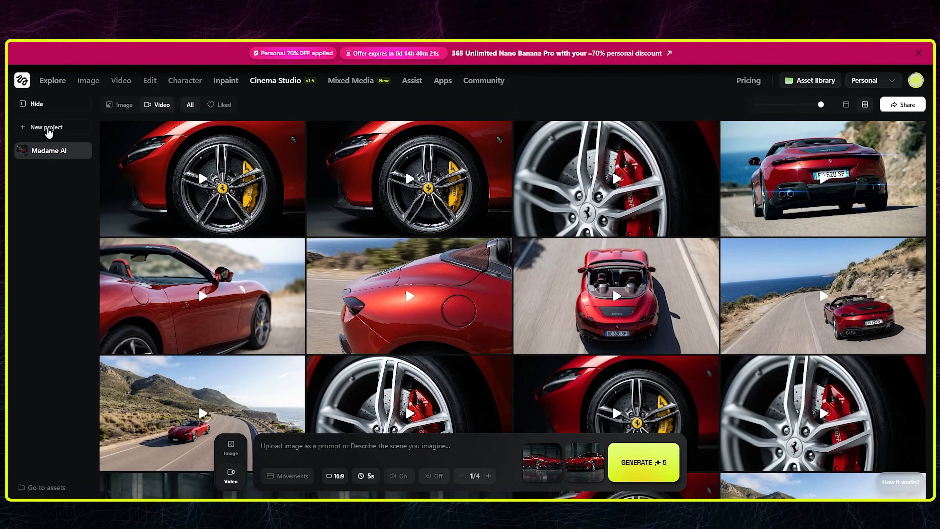
Create a new project and name it My Project.
{"action": "left_click", "coordinate": [76, 128]}
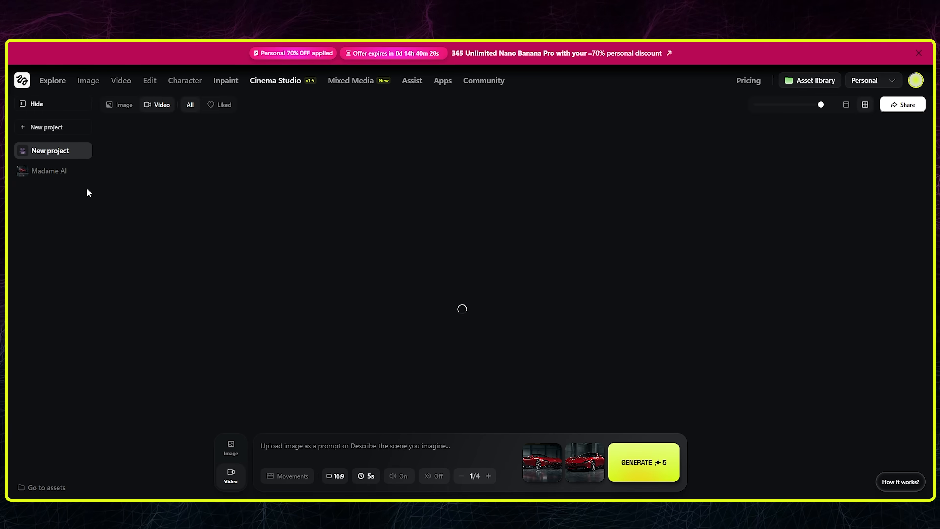
{"action": "left_click", "coordinate": [84, 151]}
{"action": "left_click", "coordinate": [88, 165]}
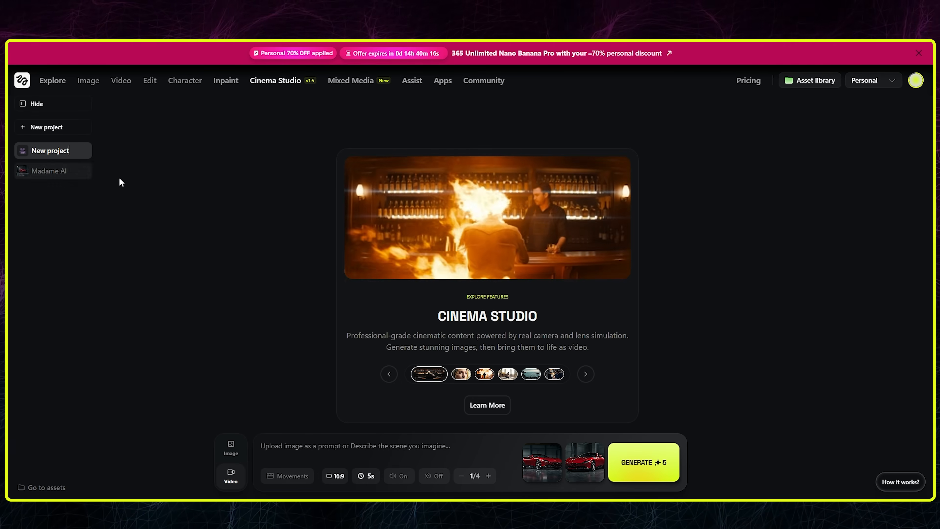
{"action": "key", "text": "BackSpace"}
{"action": "key", "text": "BackSpace"}
{"action": "key", "text": "BackSpace"}
{"action": "key", "text": "BackSpace"}
{"action": "key", "text": "BackSpace"}
{"action": "key", "text": "BackSpace"}
{"action": "key", "text": "BackSpace"}
{"action": "key", "text": "BackSpace"}
{"action": "key", "text": "BackSpace"}
{"action": "key", "text": "BackSpace"}
{"action": "key", "text": "BackSpace"}
{"action": "type", "text": "My Pro"}
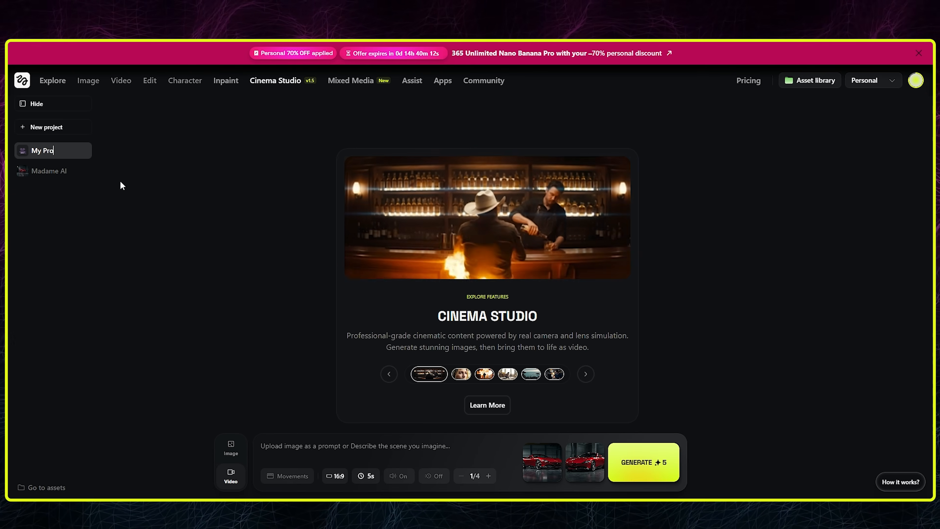
{"action": "type", "text": "ject"}
{"action": "key", "text": "Return"}
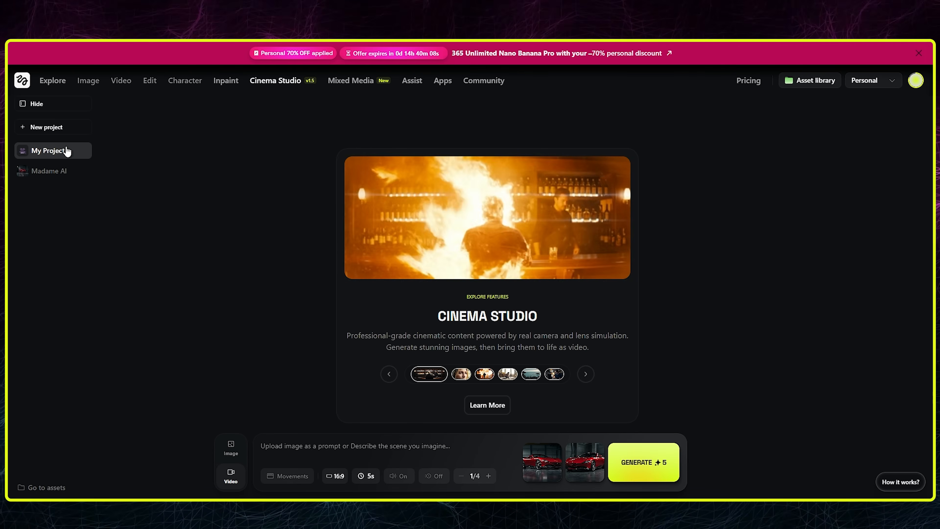
Clear the attached start and end frames from the video prompt and view the camera movement presets.
{"action": "left_click", "coordinate": [545, 459]}
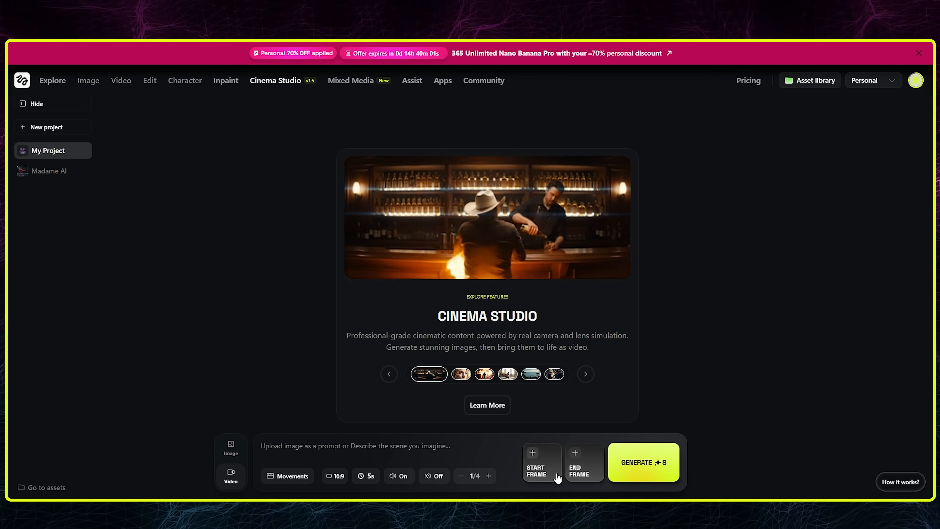
{"action": "left_click", "coordinate": [287, 476]}
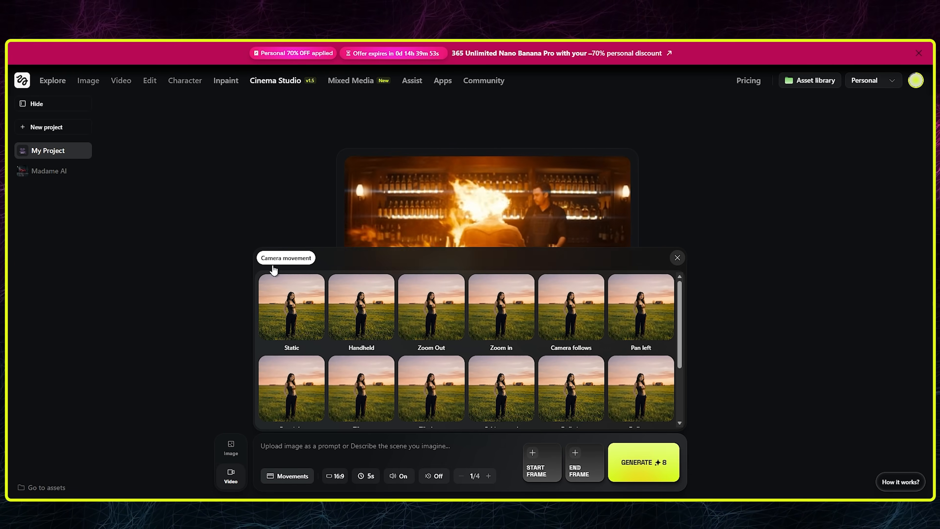
{"action": "left_click", "coordinate": [677, 258]}
Attach a recently used red car image as the start frame and remove it again.
{"action": "left_click", "coordinate": [536, 470]}
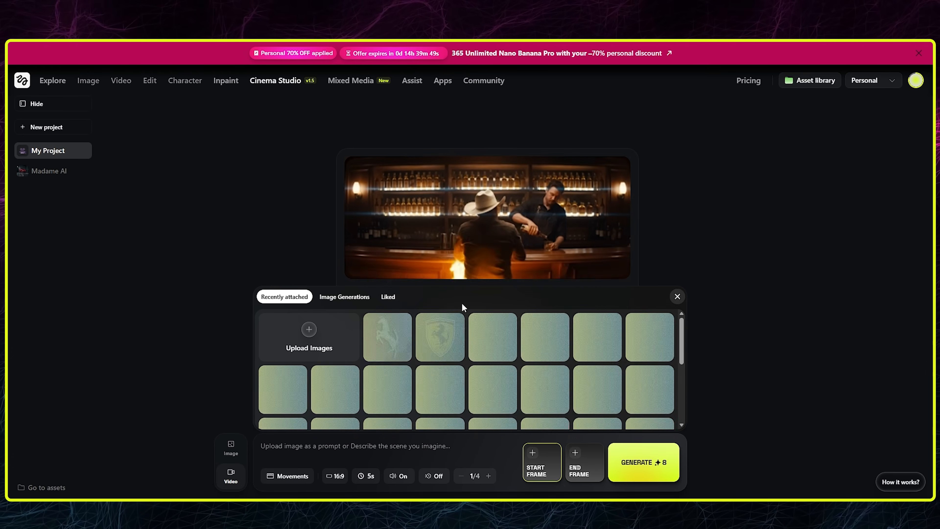
{"action": "left_click", "coordinate": [494, 340]}
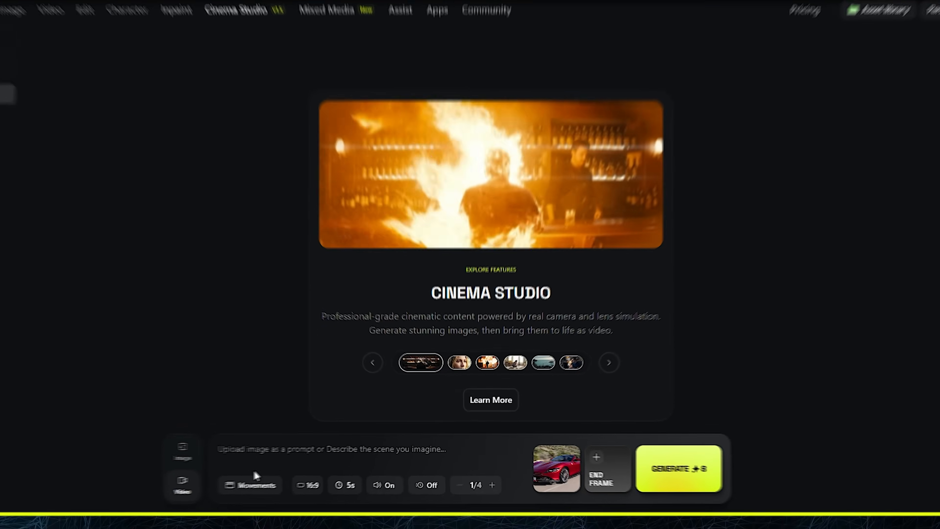
{"action": "left_click", "coordinate": [603, 450]}
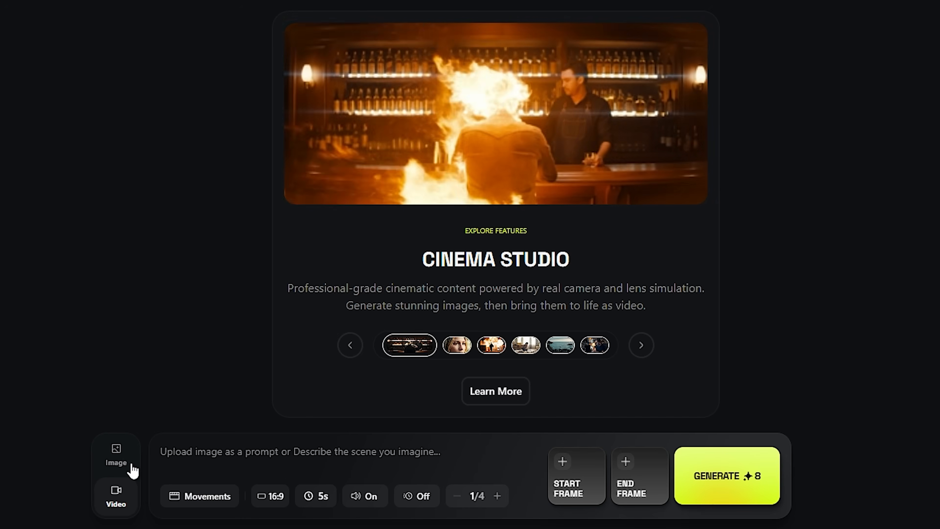
Switch to image generation and load the saved camera setup with IMAX Film Camera, Lensbaby lens, 50 mm and f/11.
{"action": "left_click", "coordinate": [116, 455]}
{"action": "left_click", "coordinate": [291, 497]}
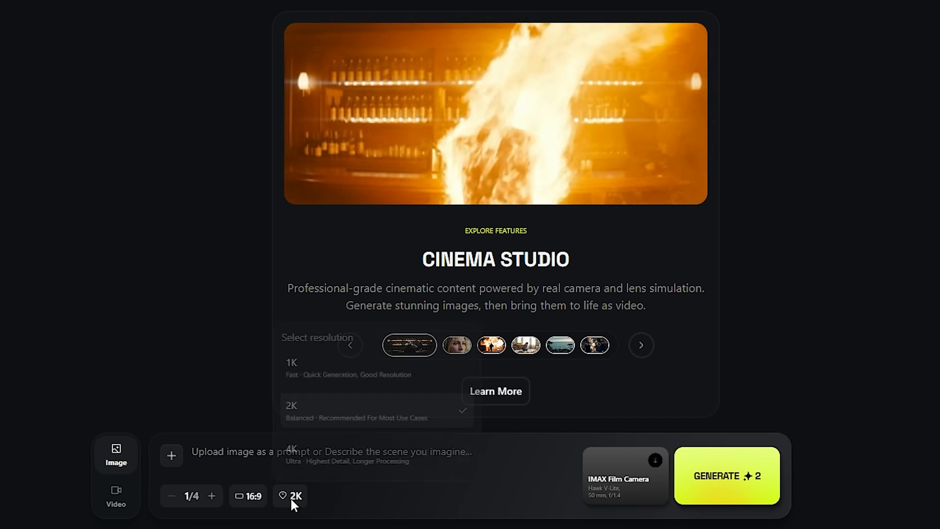
{"action": "left_click", "coordinate": [634, 450]}
{"action": "scroll", "coordinate": [619, 316], "scroll_direction": "up", "scroll_amount": 1}
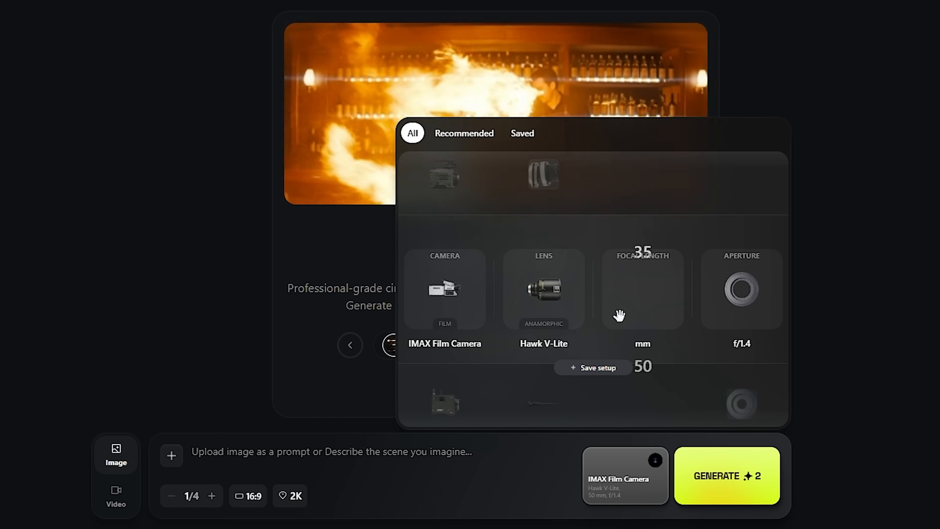
{"action": "scroll", "coordinate": [544, 307], "scroll_direction": "up", "scroll_amount": 2}
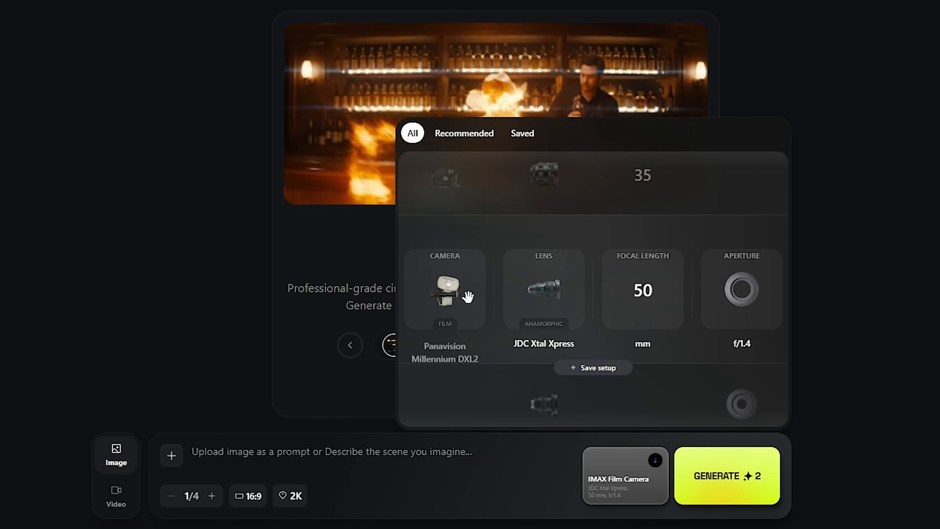
{"action": "left_click", "coordinate": [449, 138]}
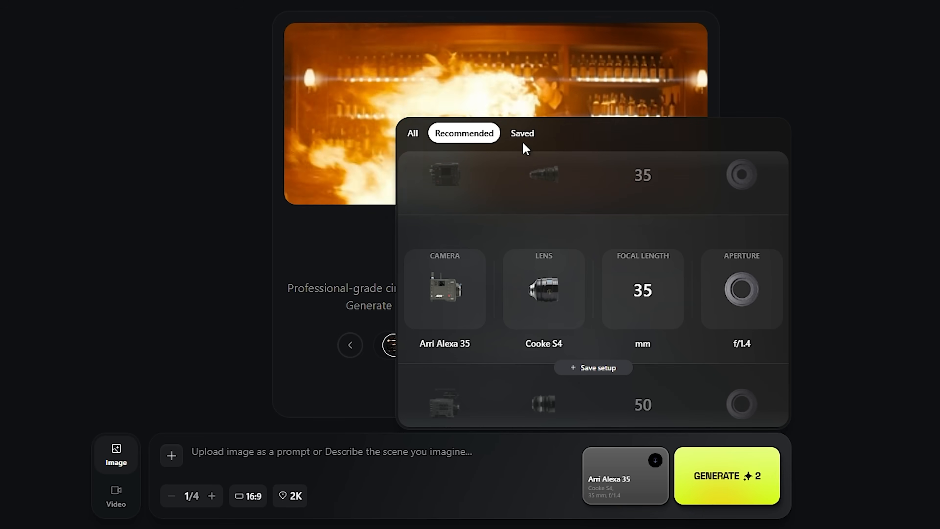
{"action": "left_click", "coordinate": [522, 133]}
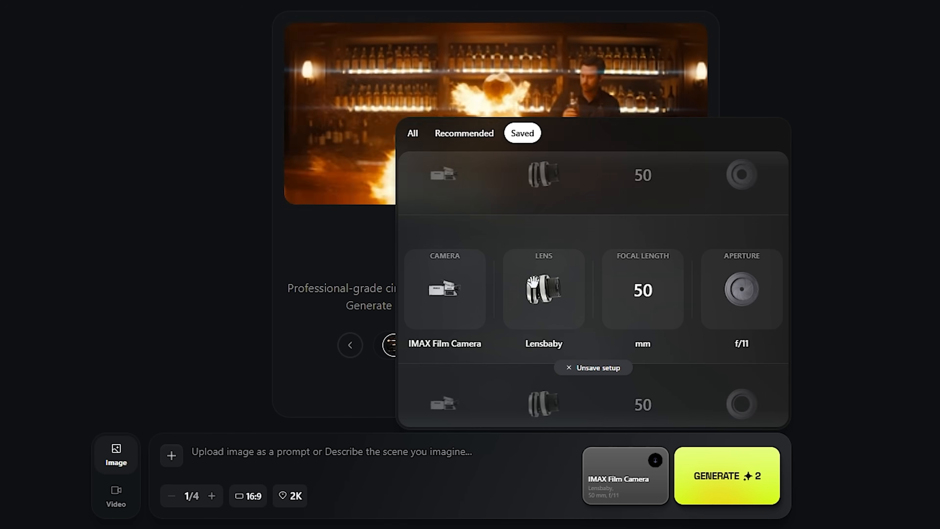
{"action": "left_click", "coordinate": [489, 458]}
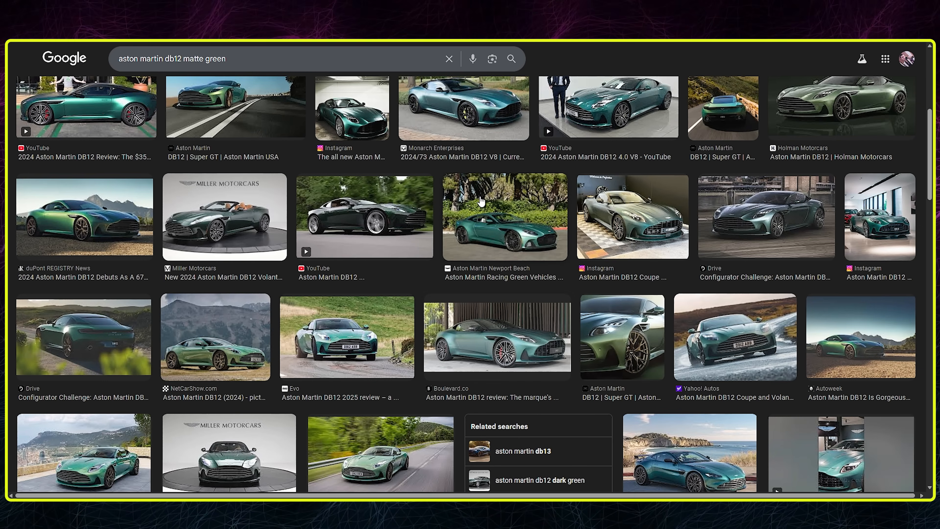
Browse Google Images for aston martin db12 matte green and examine the Aston Martin Newport Beach photo and its related pictures.
{"action": "left_click_drag", "start_coordinate": [227, 58], "coordinate": [24, 58]}
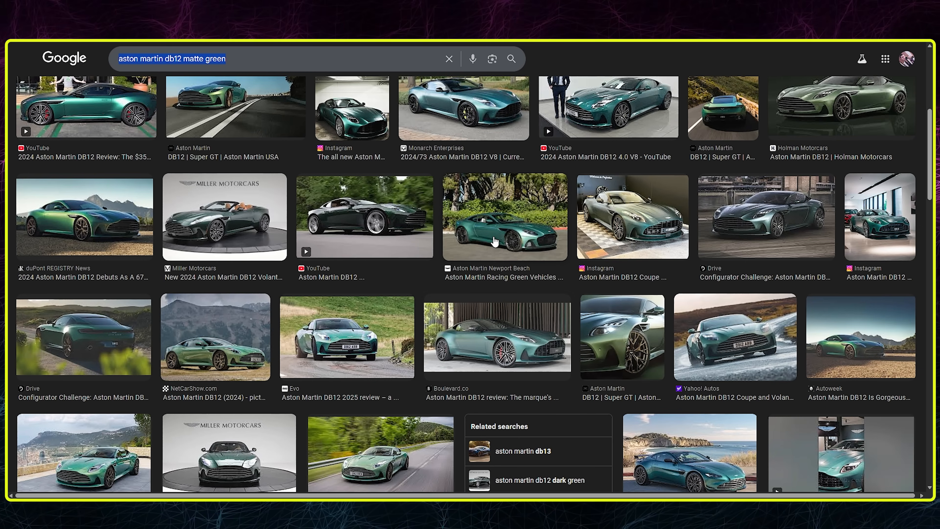
{"action": "scroll", "coordinate": [495, 241], "scroll_direction": "down", "scroll_amount": 4}
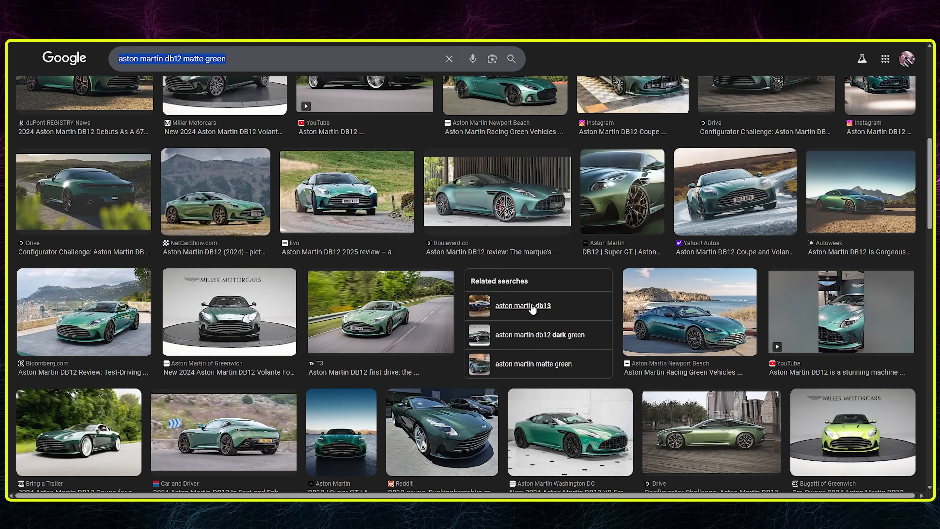
{"action": "scroll", "coordinate": [518, 140], "scroll_direction": "up", "scroll_amount": 1}
{"action": "left_click", "coordinate": [518, 140]}
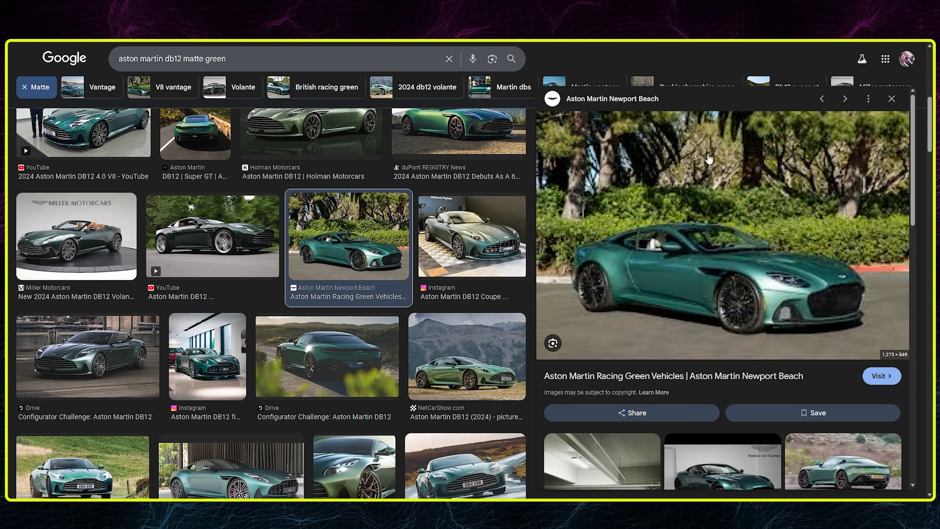
{"action": "scroll", "coordinate": [703, 185], "scroll_direction": "down", "scroll_amount": 4}
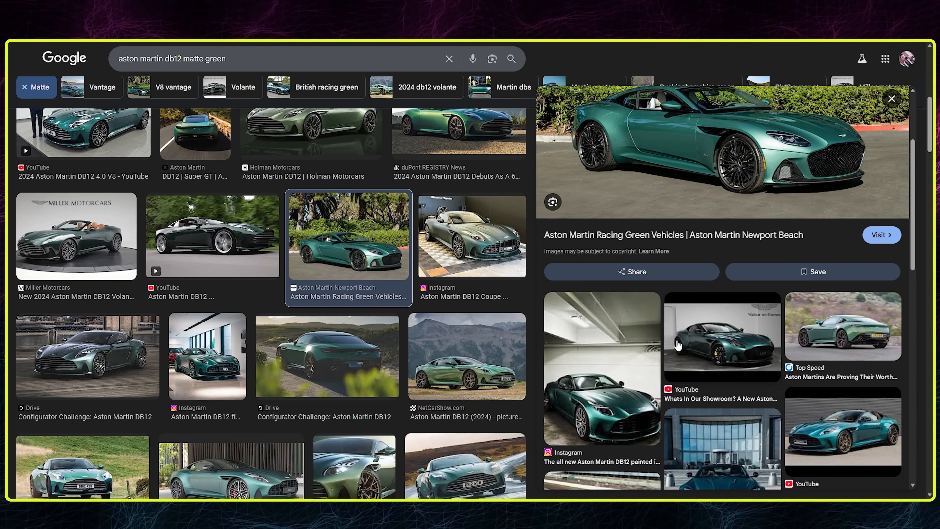
{"action": "scroll", "coordinate": [739, 242], "scroll_direction": "up", "scroll_amount": 4}
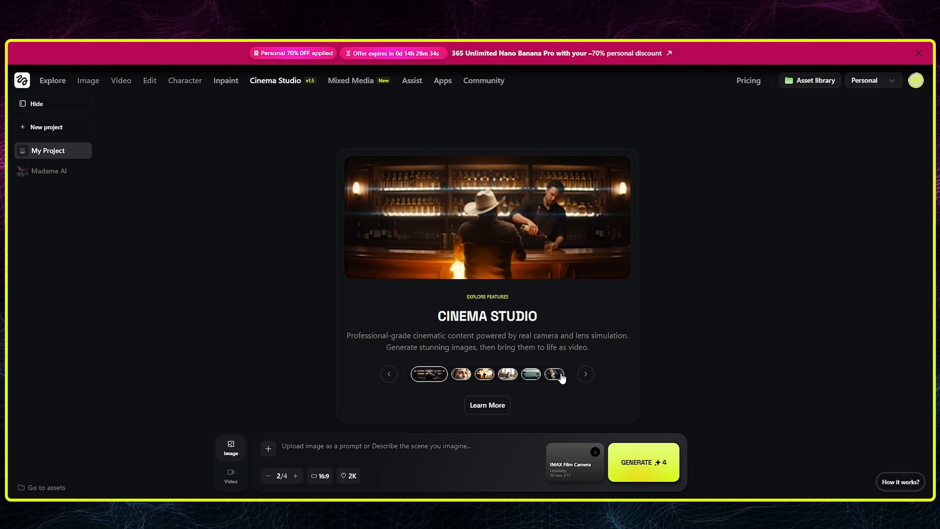
In Higgsfield, choose the saved camera setup with IMAX Film Camera, Lensbaby lens, 50 mm and f/4.
{"action": "left_click", "coordinate": [579, 450]}
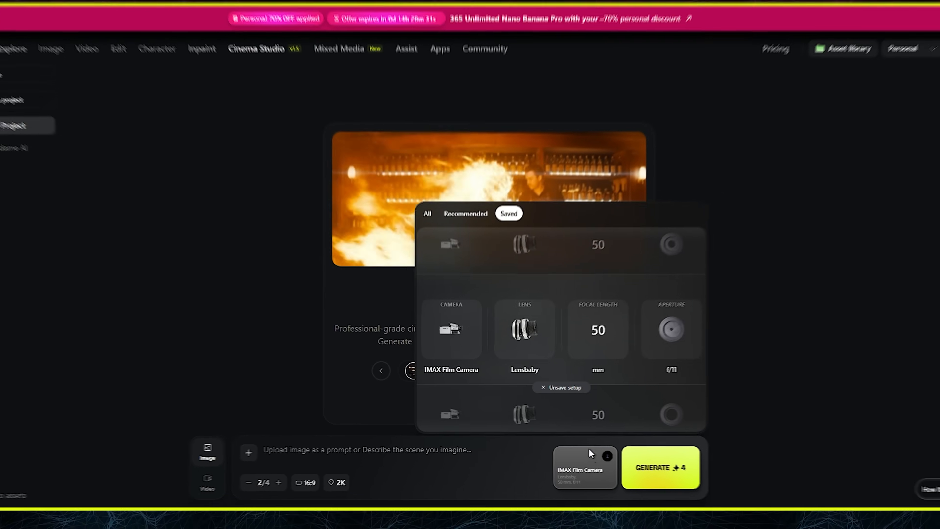
{"action": "scroll", "coordinate": [498, 334], "scroll_direction": "up", "scroll_amount": 3}
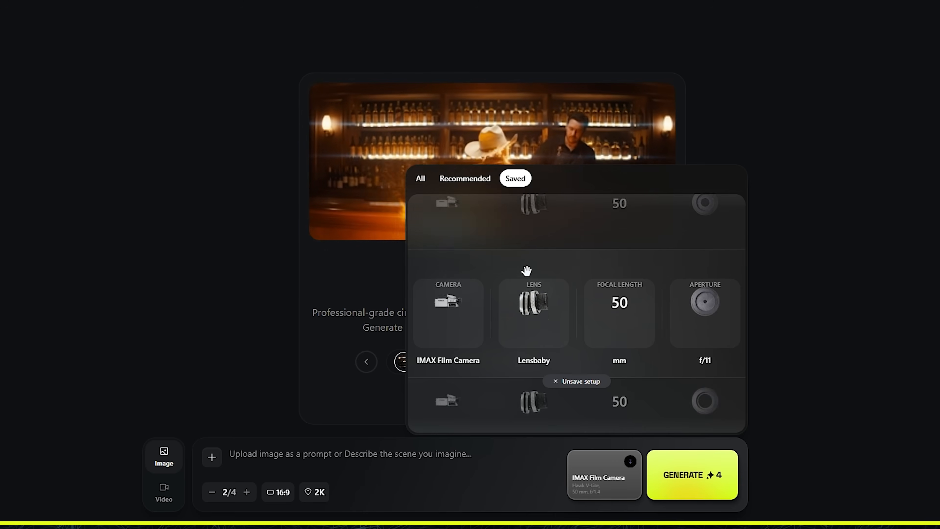
{"action": "scroll", "coordinate": [526, 271], "scroll_direction": "up", "scroll_amount": 1}
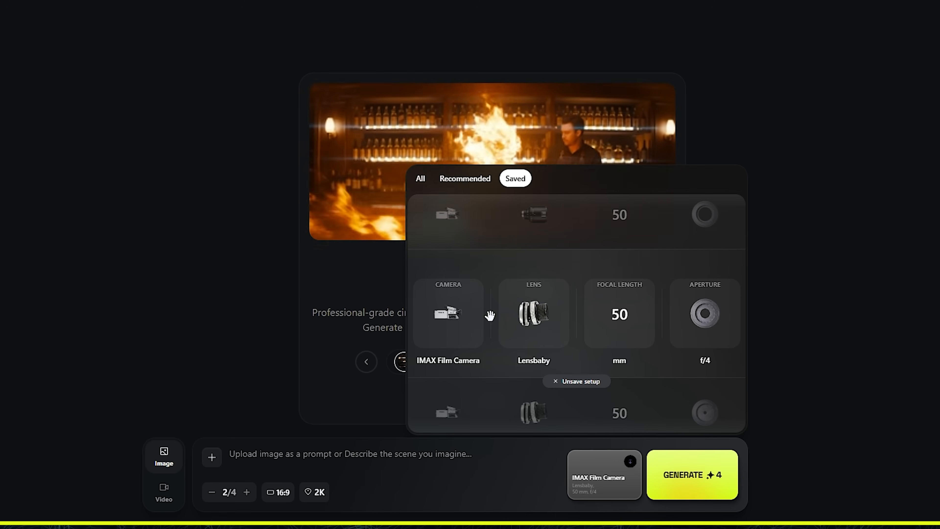
{"action": "left_click", "coordinate": [302, 460]}
Fill the image prompt with the two green Aston Martin reference photos and the pasted dark studio description, at 4K resolution.
{"action": "left_click", "coordinate": [212, 458]}
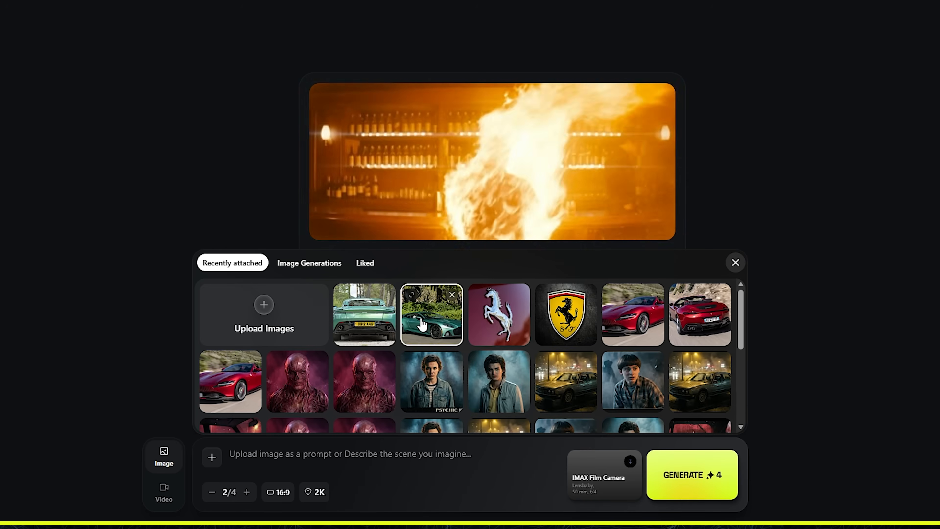
{"action": "left_click", "coordinate": [382, 311]}
{"action": "left_click", "coordinate": [259, 453]}
{"action": "key", "text": "ctrl+v"}
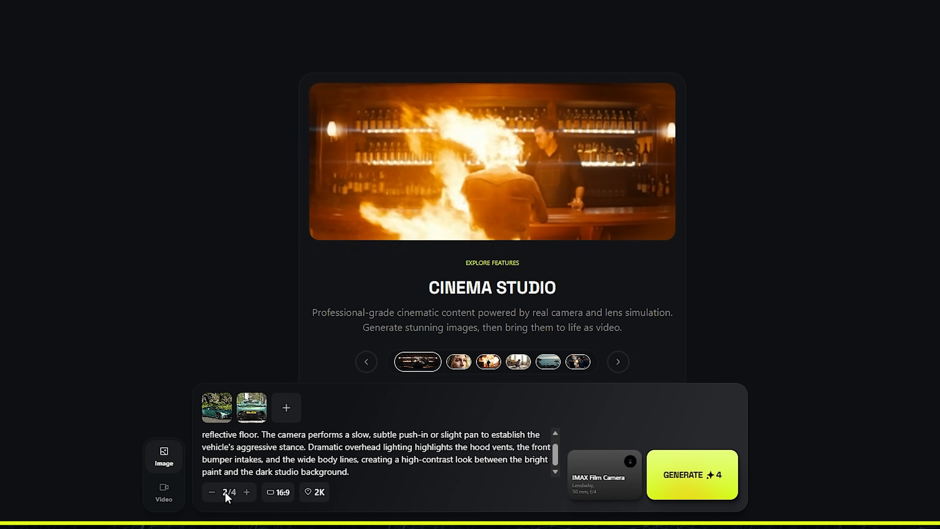
{"action": "left_click", "coordinate": [315, 492]}
{"action": "left_click", "coordinate": [359, 467]}
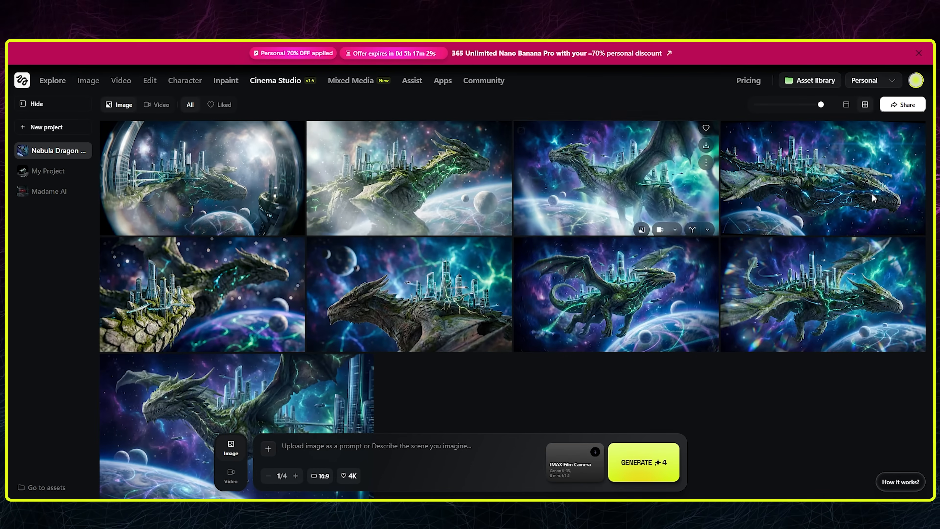
View the generated dragon images in the Nebula Dragon project, opening one at full size and closing it again.
{"action": "left_click", "coordinate": [824, 294]}
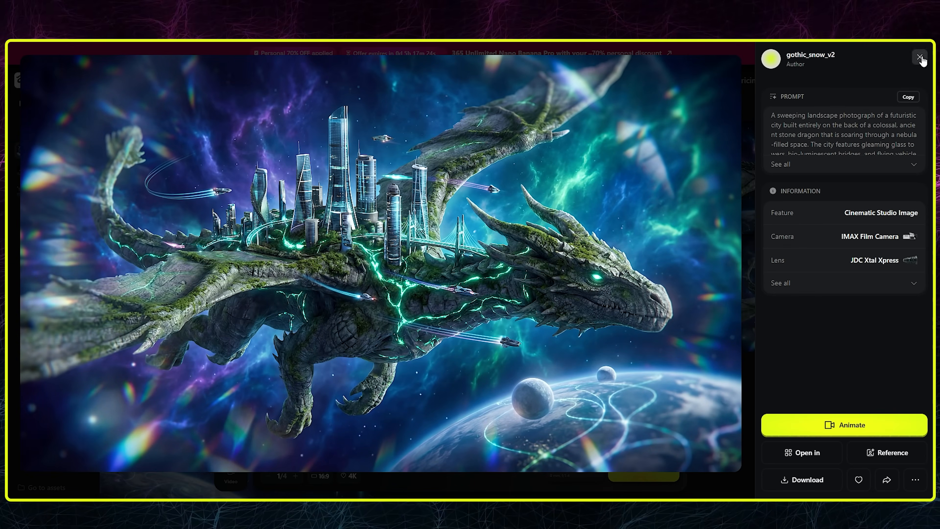
{"action": "left_click", "coordinate": [920, 58]}
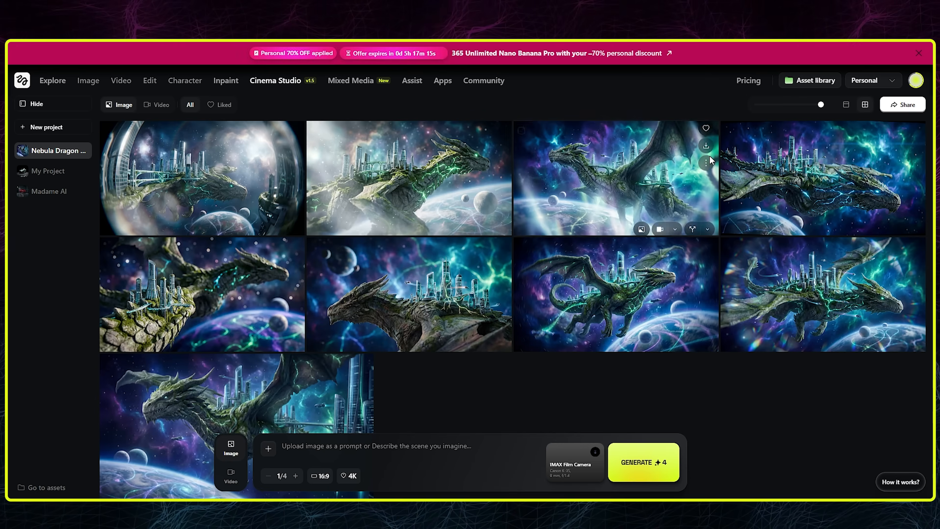
{"action": "left_click", "coordinate": [711, 122]}
{"action": "left_click", "coordinate": [728, 52]}
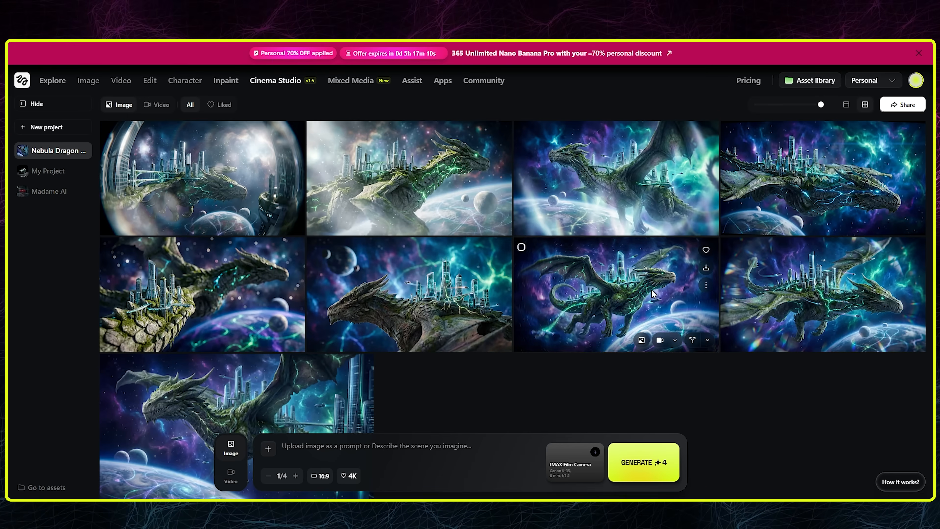
{"action": "left_click", "coordinate": [420, 289]}
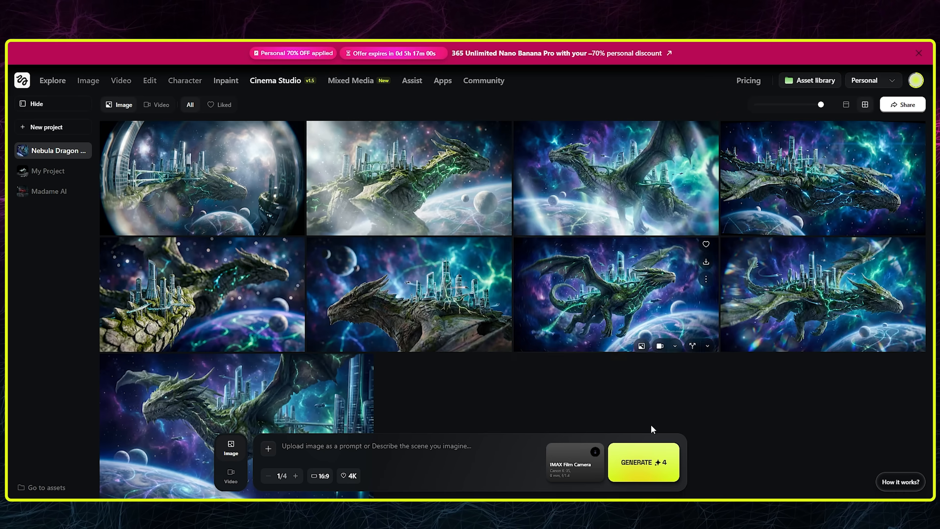
Browse the lens options in the Nebula Dragon project's camera setup.
{"action": "left_click", "coordinate": [586, 458]}
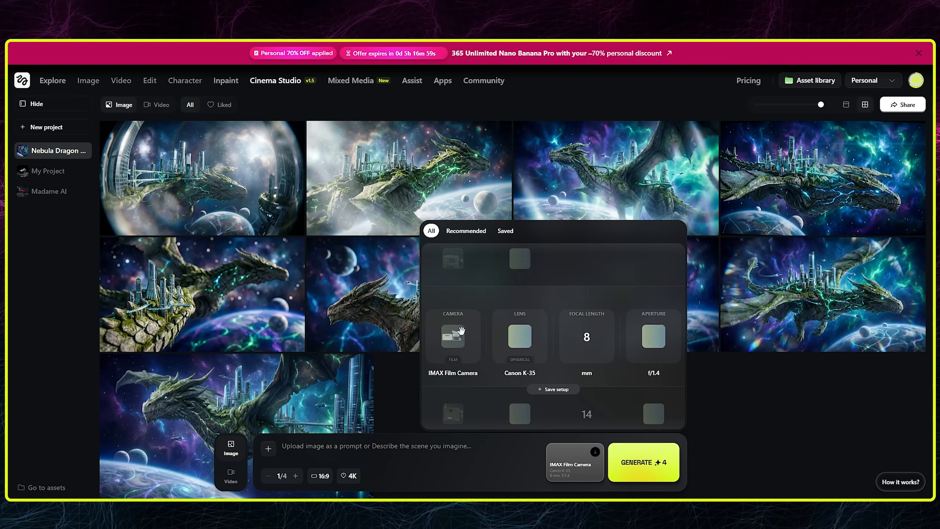
{"action": "scroll", "coordinate": [516, 395], "scroll_direction": "down", "scroll_amount": 2}
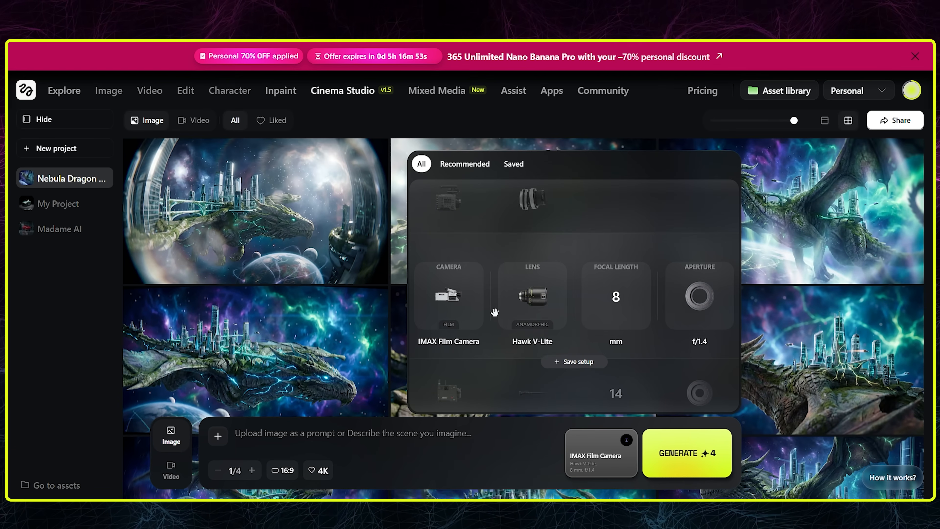
{"action": "scroll", "coordinate": [417, 273], "scroll_direction": "down", "scroll_amount": 1}
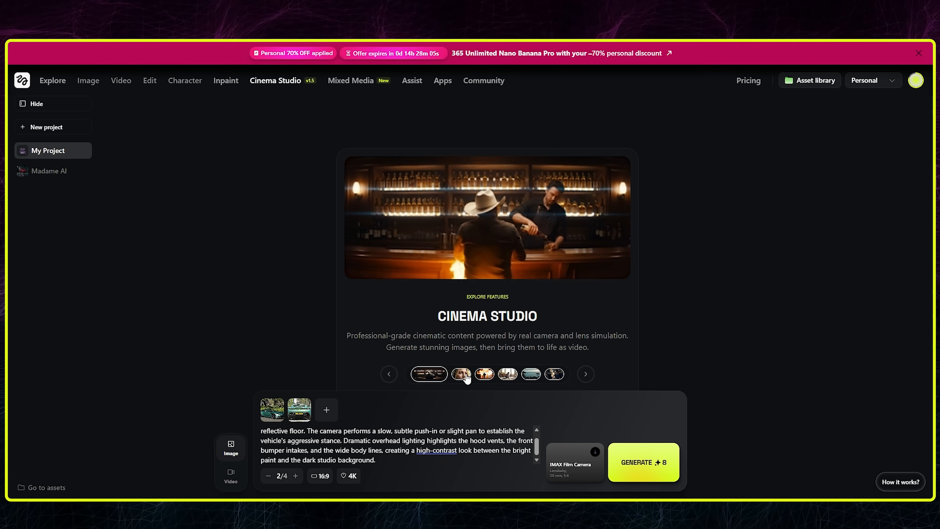
Generate two 4K images of the green Aston Martin in My Project from the dark studio prompt.
{"action": "left_click", "coordinate": [642, 463]}
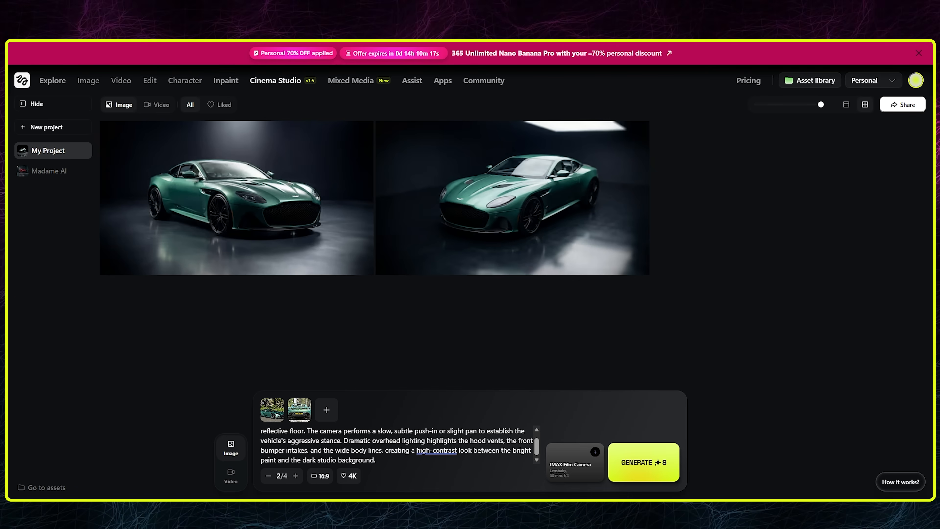
{"action": "mouse_move", "coordinate": [458, 204]}
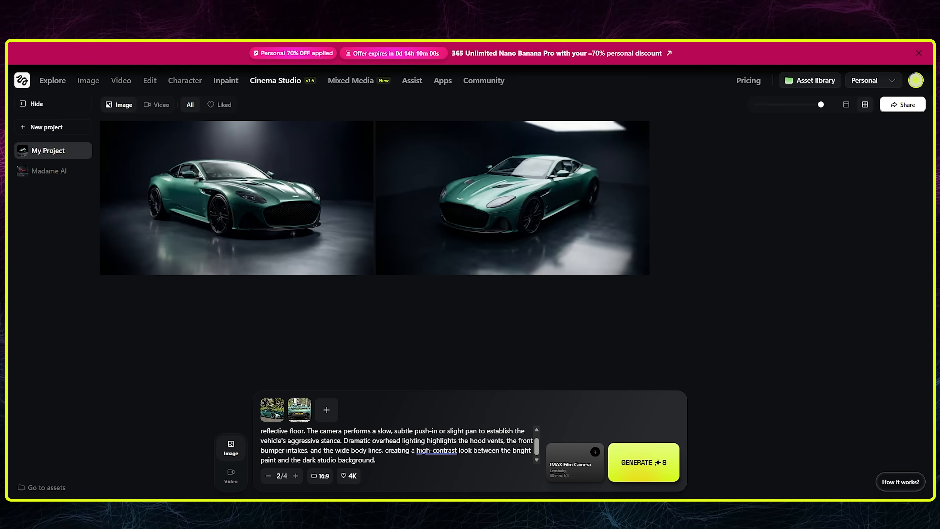
Replace the image prompt with the pasted mirror and fender vent close-up description and open the camera setup.
{"action": "key", "text": "ctrl+a"}
{"action": "key", "text": "ctrl+v"}
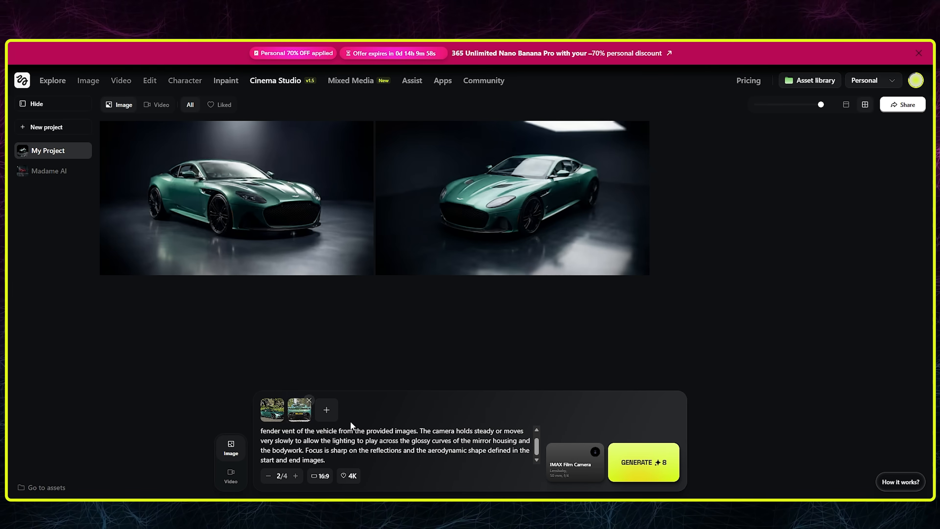
{"action": "left_click", "coordinate": [577, 467]}
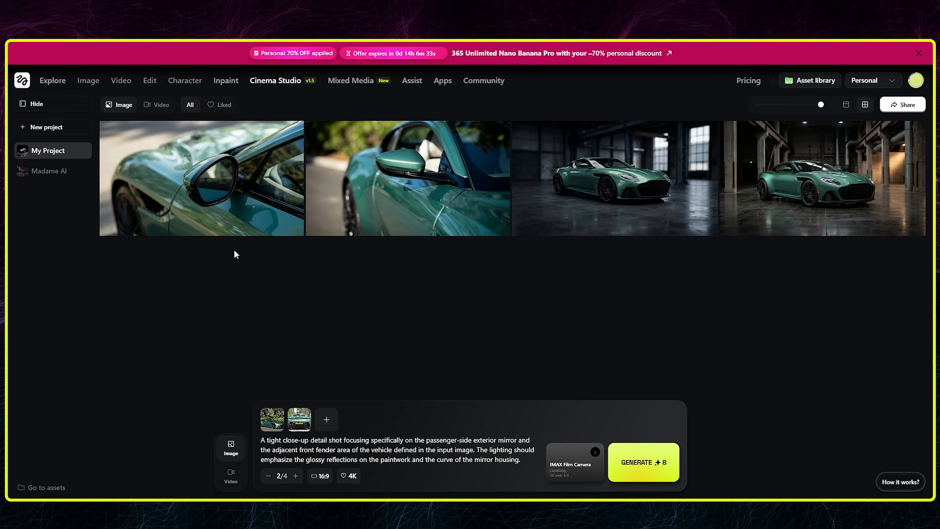
Generate wheel and brake caliper close-ups from a newly pasted prompt, using the saved setup with IMAX Film Camera, Lensbaby, 50 mm and f/11.
{"action": "key", "text": "ctrl+a"}
{"action": "key", "text": "ctrl+v"}
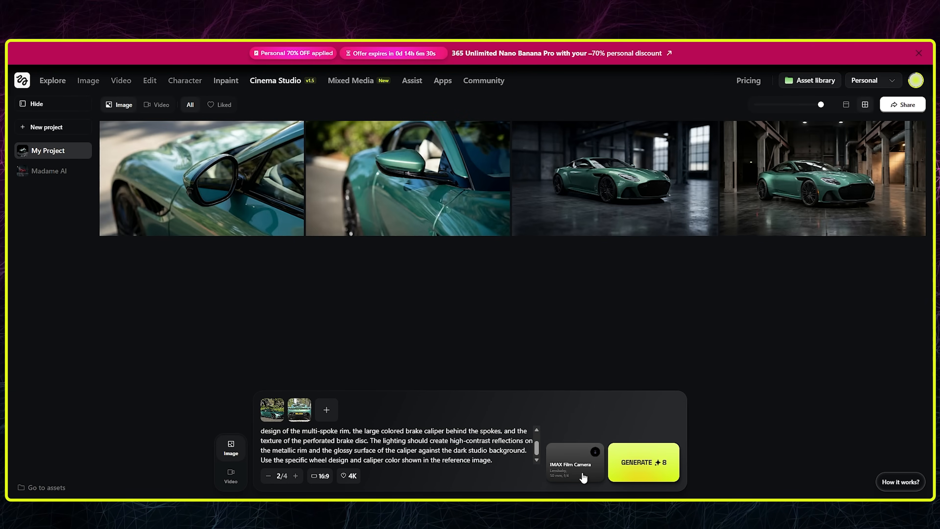
{"action": "left_click", "coordinate": [575, 462]}
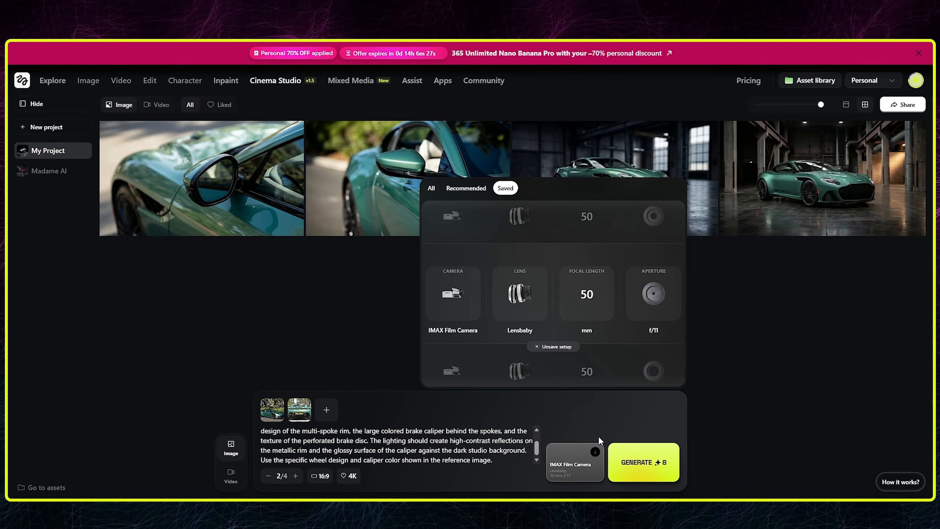
{"action": "left_click", "coordinate": [654, 458]}
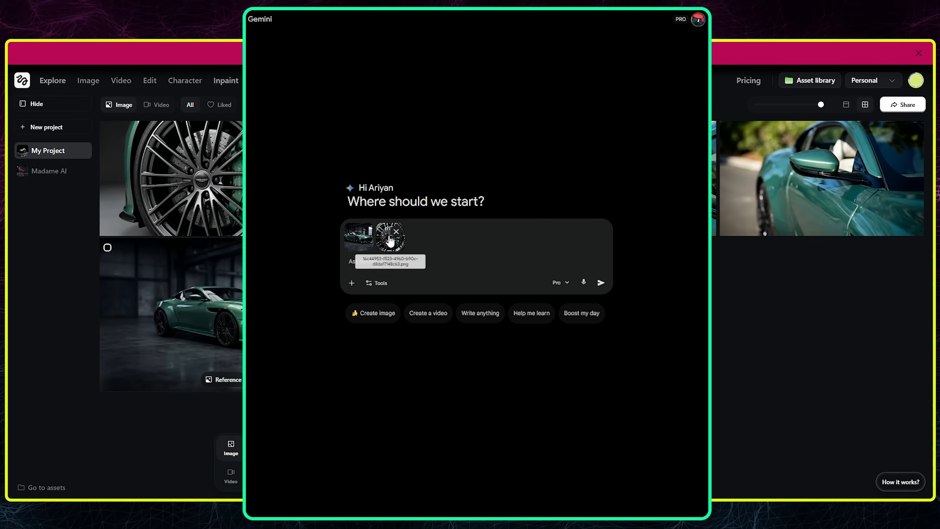
In Gemini, request a detailed text-only prompt for a smooth transition between the start and end images and select the resulting video prompt.
{"action": "type", "text": "Generate a detailed text prompt for a smooth transition between the start and end images. Limit your response to text generation only; do not create visual media"}
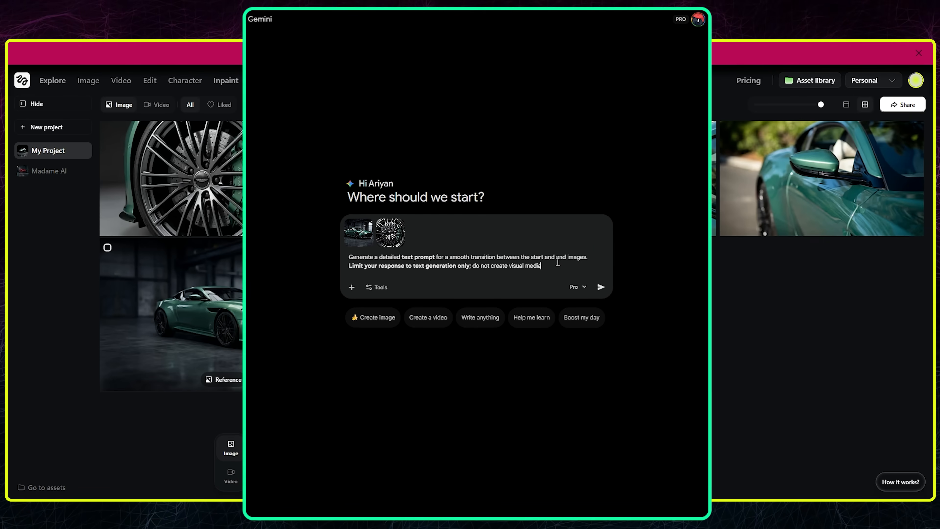
{"action": "key", "text": "Return"}
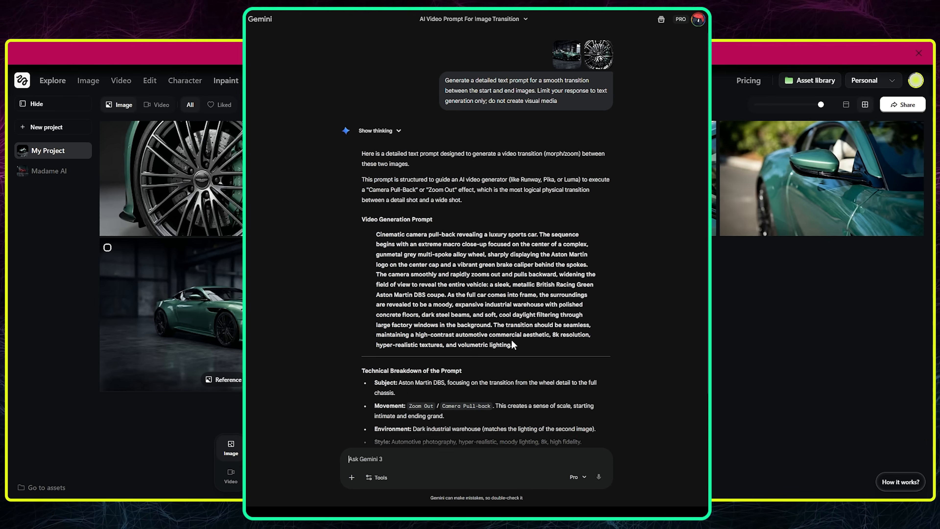
{"action": "left_click_drag", "start_coordinate": [516, 349], "coordinate": [376, 234]}
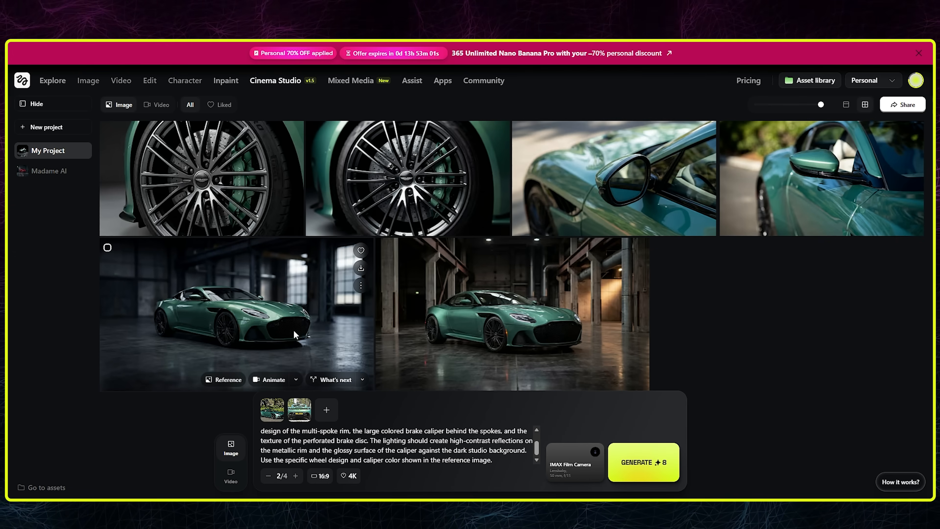
In Higgsfield, set the dark warehouse car image as the video's start frame and the second wheel close-up as its end frame.
{"action": "left_click", "coordinate": [296, 380]}
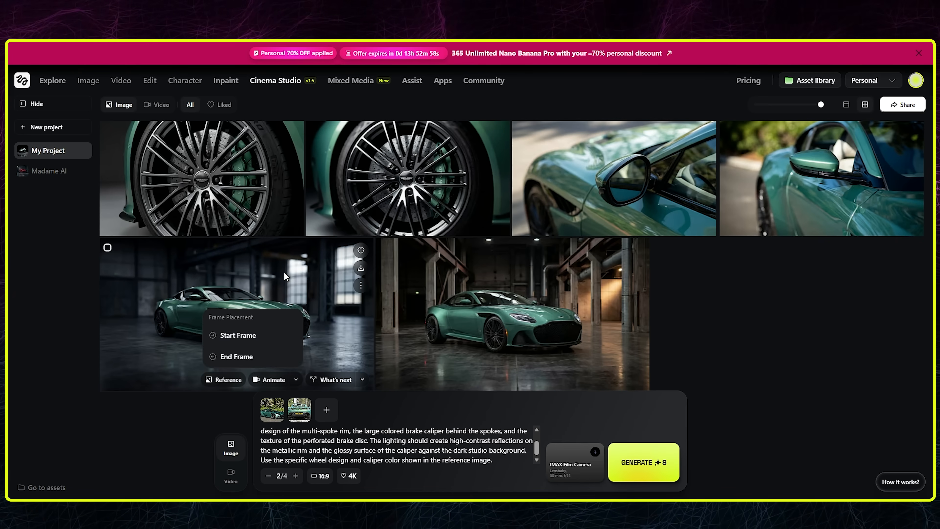
{"action": "left_click", "coordinate": [249, 335]}
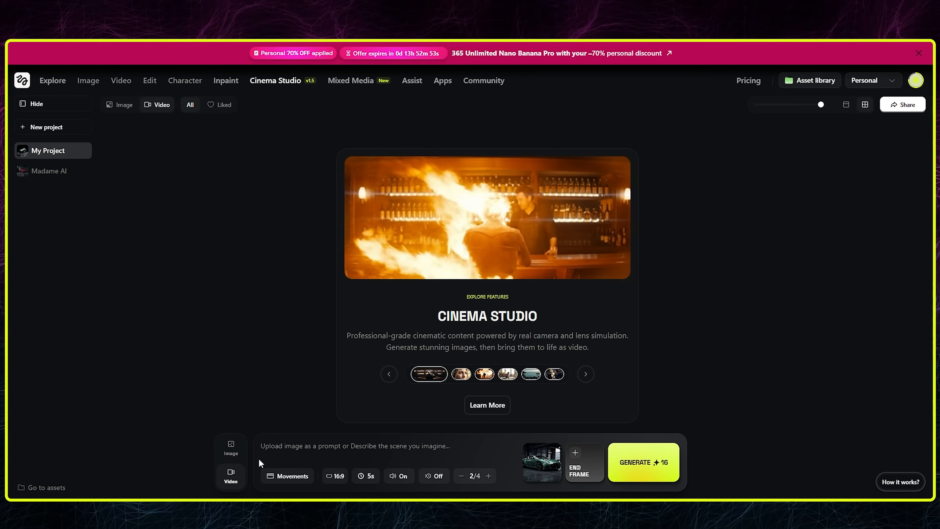
{"action": "left_click", "coordinate": [231, 448]}
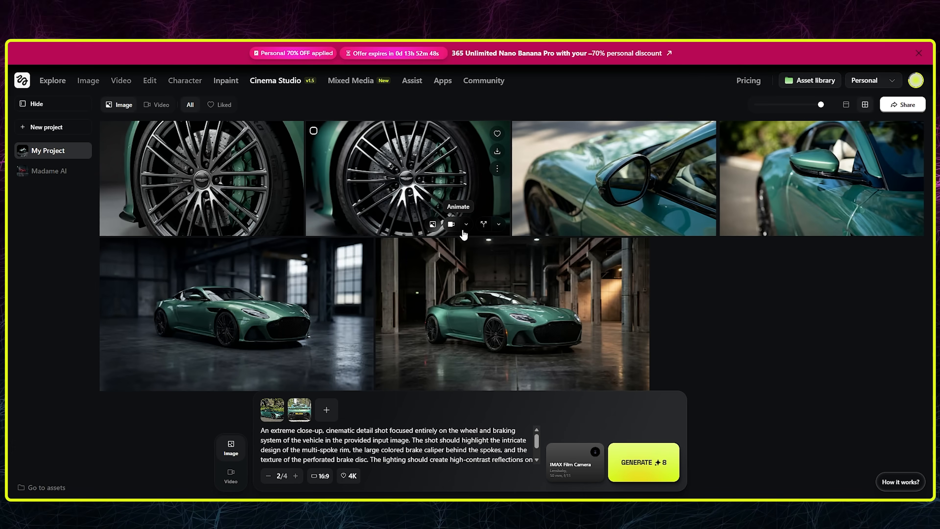
{"action": "left_click", "coordinate": [466, 225]}
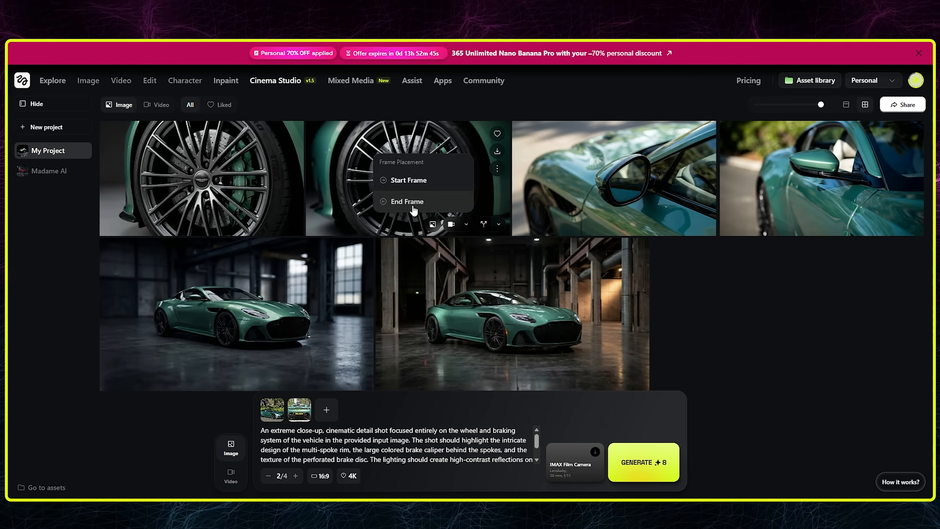
{"action": "left_click", "coordinate": [407, 201]}
Generate the 5 s, 16:9 transition video from the pasted Gemini prompt and preview the second result.
{"action": "left_click", "coordinate": [429, 448]}
{"action": "key", "text": "ctrl+v"}
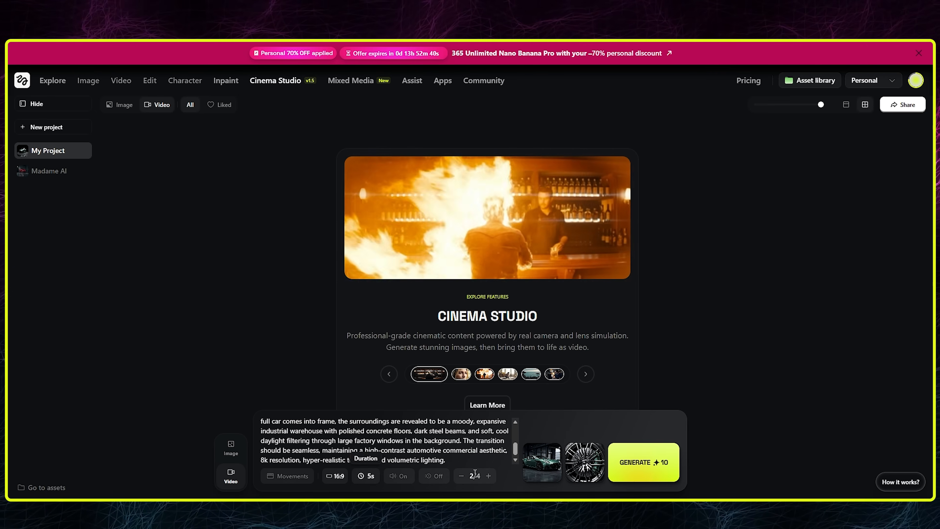
{"action": "left_click", "coordinate": [645, 476]}
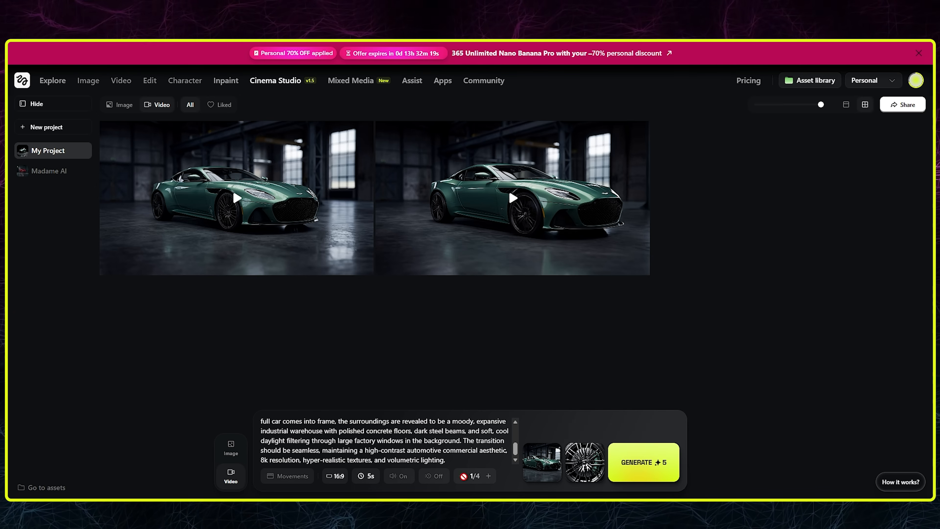
{"action": "mouse_move", "coordinate": [496, 196]}
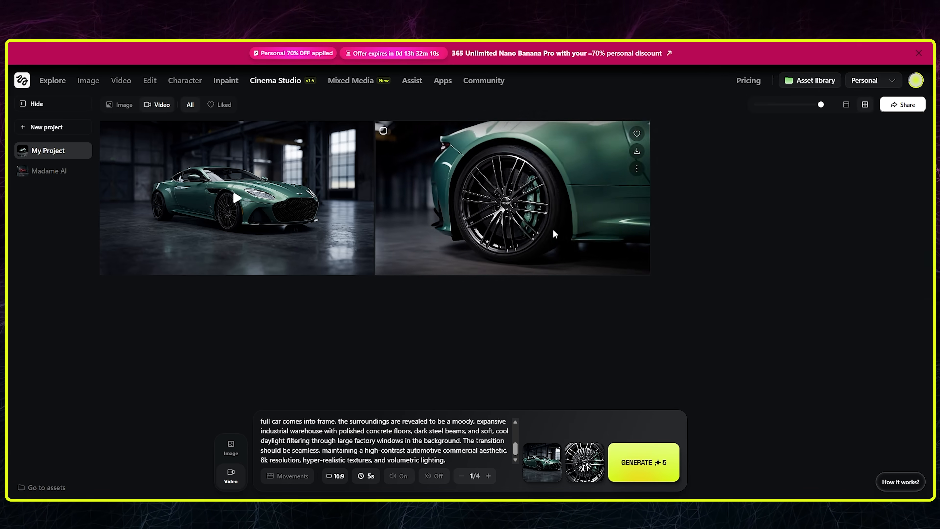
Preview the first transition video in My Project, then delete it.
{"action": "mouse_move", "coordinate": [264, 220]}
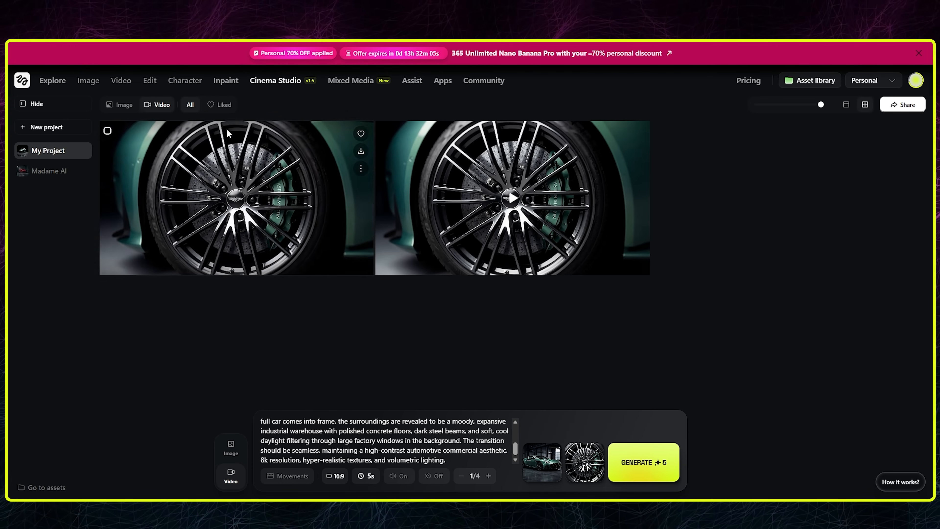
{"action": "left_click", "coordinate": [361, 169]}
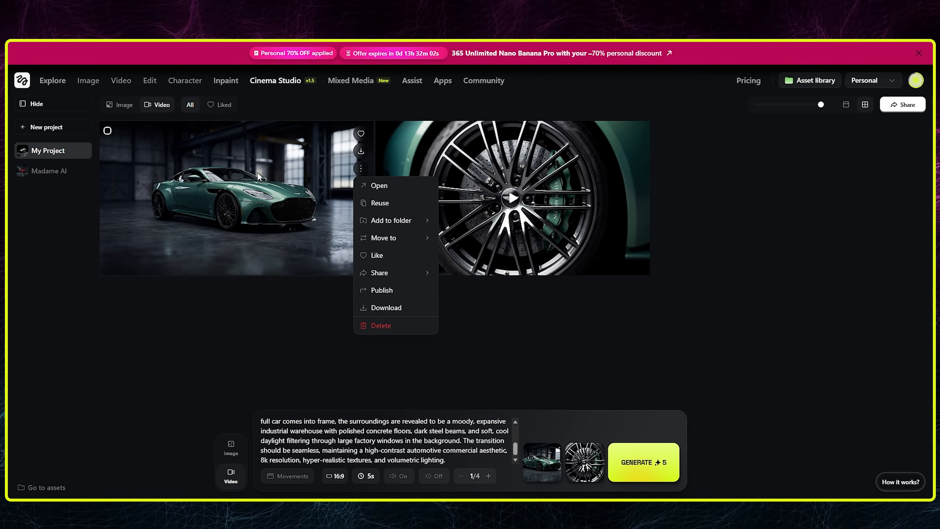
{"action": "left_click", "coordinate": [372, 329]}
{"action": "left_click", "coordinate": [519, 297]}
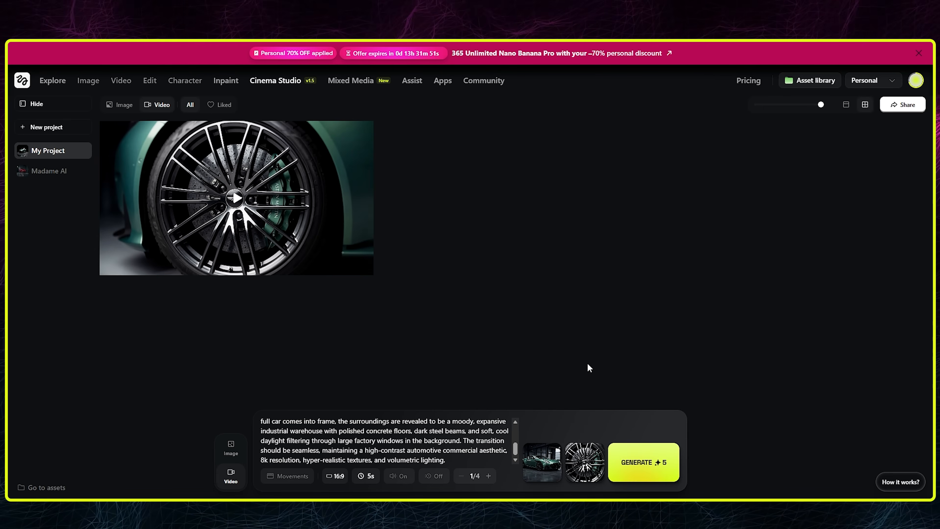
Make the wheel close-up the video's start frame and replace the end frame with a side-mirror close-up from the project's images.
{"action": "left_click", "coordinate": [601, 445]}
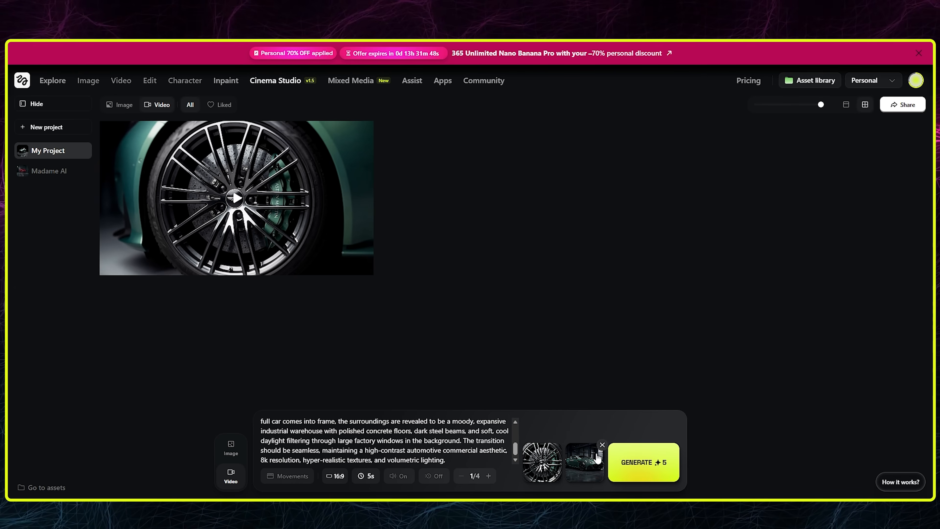
{"action": "left_click", "coordinate": [234, 458]}
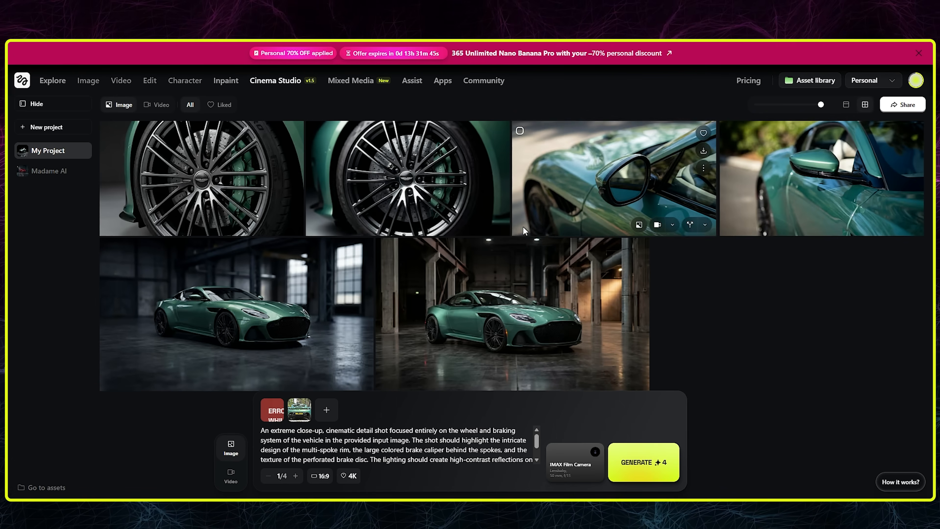
{"action": "left_click", "coordinate": [877, 226]}
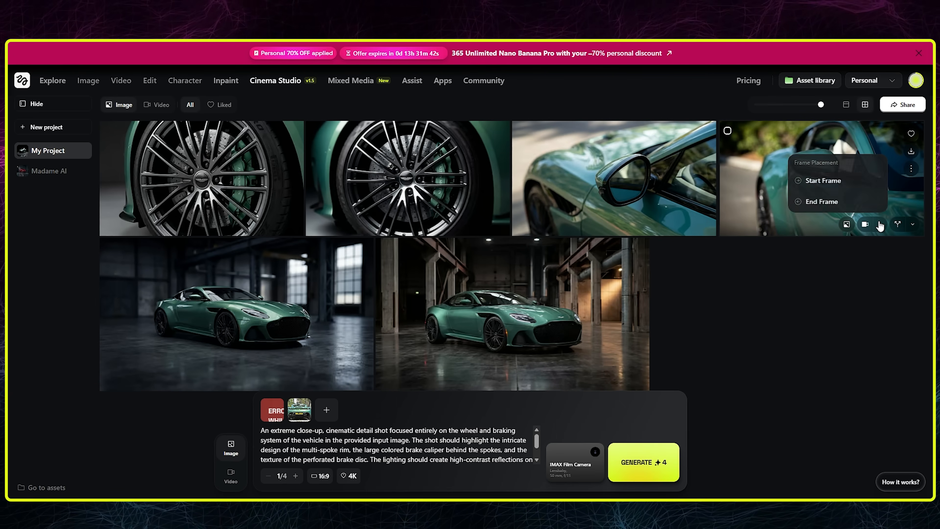
{"action": "left_click", "coordinate": [817, 210]}
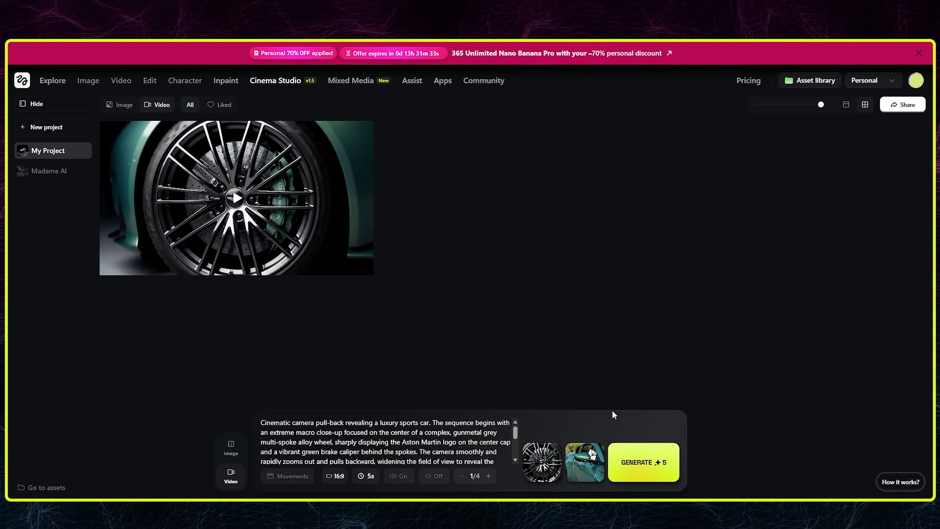
Open the Madame AI project and look through its generations, including its videos.
{"action": "left_click", "coordinate": [83, 175]}
{"action": "scroll", "coordinate": [615, 266], "scroll_direction": "down", "scroll_amount": 4}
{"action": "scroll", "coordinate": [615, 267], "scroll_direction": "up", "scroll_amount": 3}
{"action": "scroll", "coordinate": [614, 266], "scroll_direction": "down", "scroll_amount": 3}
{"action": "left_click", "coordinate": [156, 105]}
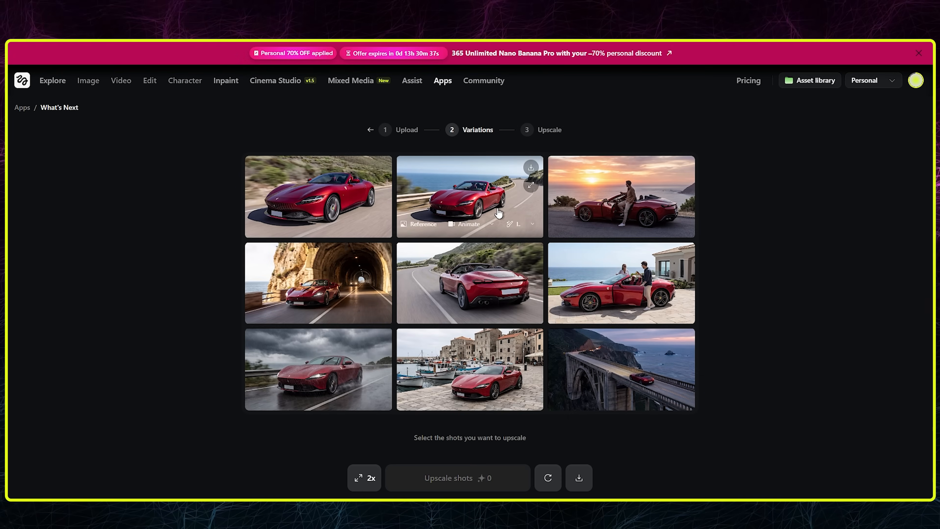
Browse the Higgsfield Apps catalogue and open the What's Next? app from the New section.
{"action": "left_click", "coordinate": [441, 81]}
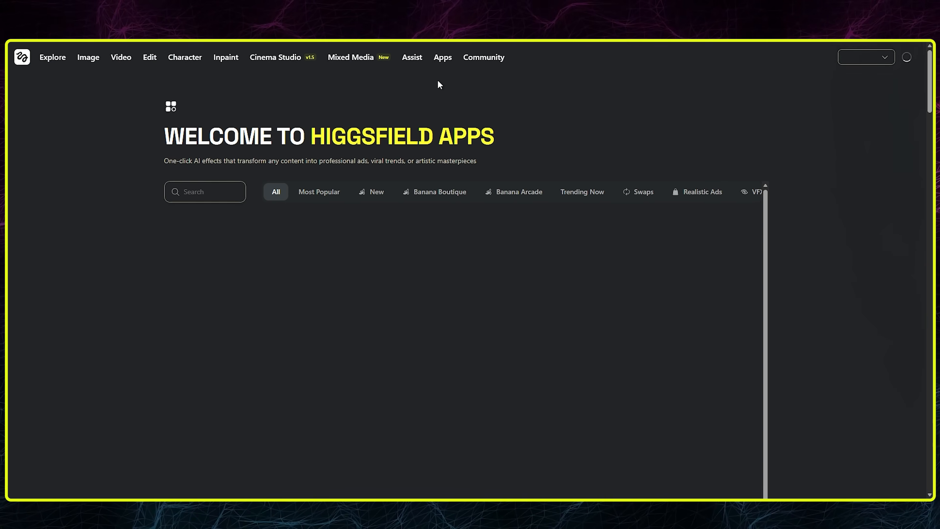
{"action": "scroll", "coordinate": [758, 196], "scroll_direction": "down", "scroll_amount": 6}
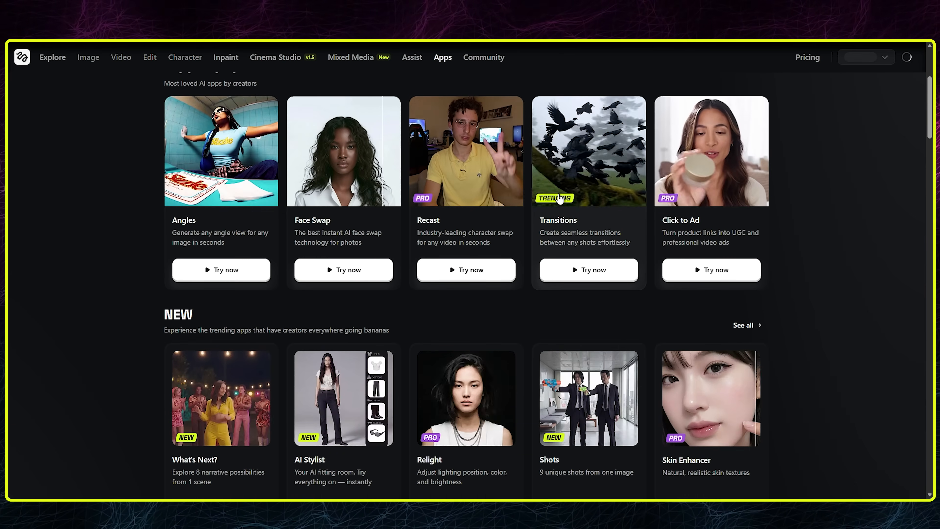
{"action": "scroll", "coordinate": [758, 196], "scroll_direction": "down", "scroll_amount": 13}
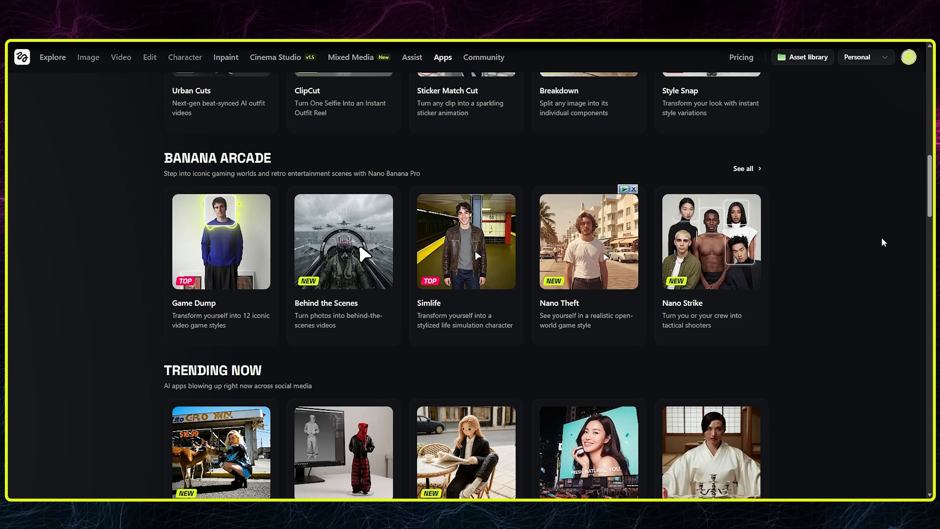
{"action": "scroll", "coordinate": [781, 306], "scroll_direction": "down", "scroll_amount": 14}
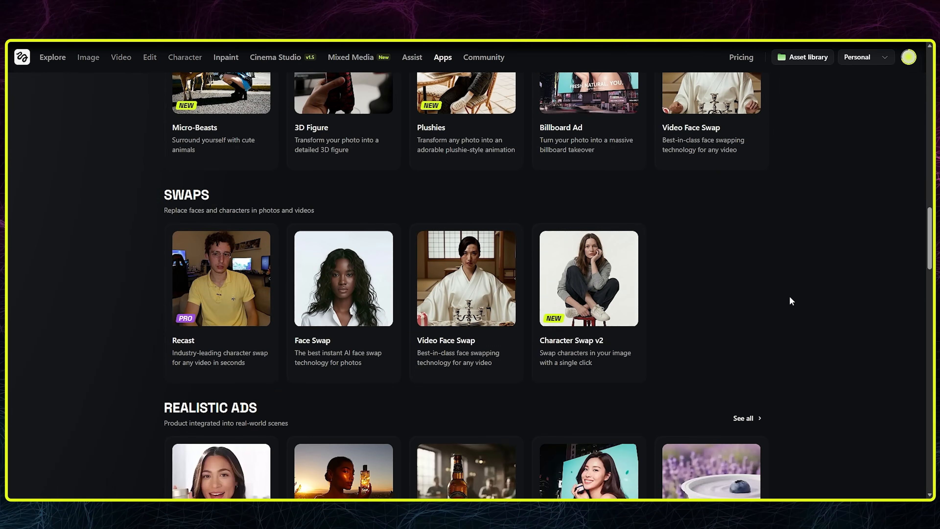
{"action": "scroll", "coordinate": [795, 275], "scroll_direction": "up", "scroll_amount": 16}
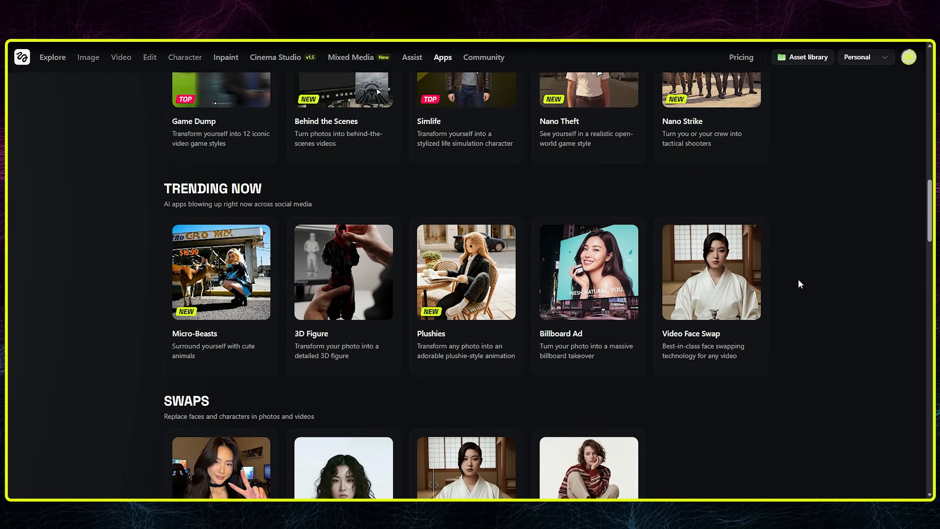
{"action": "scroll", "coordinate": [799, 285], "scroll_direction": "up", "scroll_amount": 9}
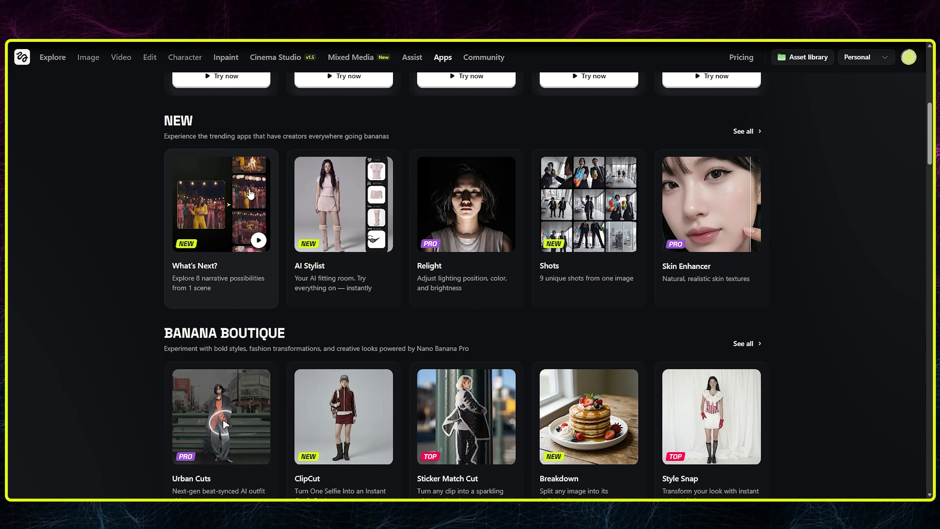
{"action": "left_click", "coordinate": [258, 192]}
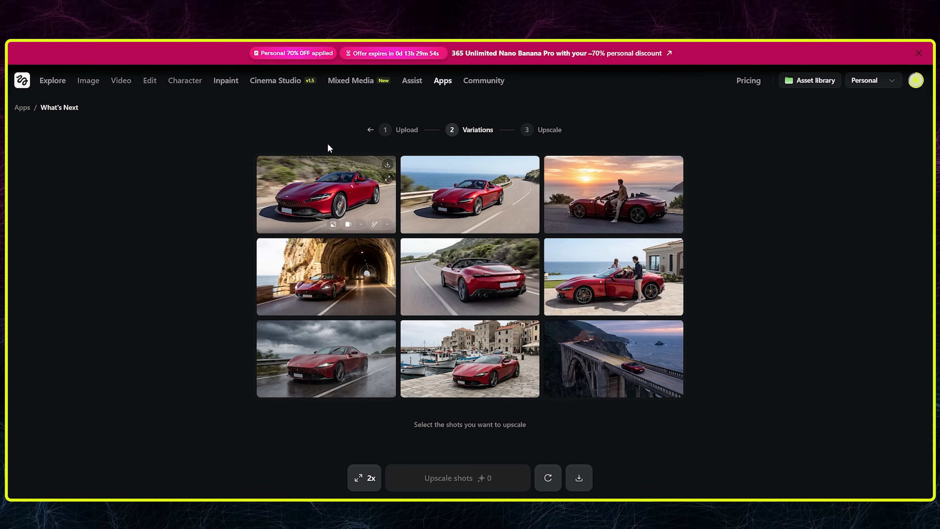
Return to the upload stage, generate new 16:9 variations of the red Ferrari image and check the animation and editing options of the burning-car shot.
{"action": "left_click", "coordinate": [401, 134]}
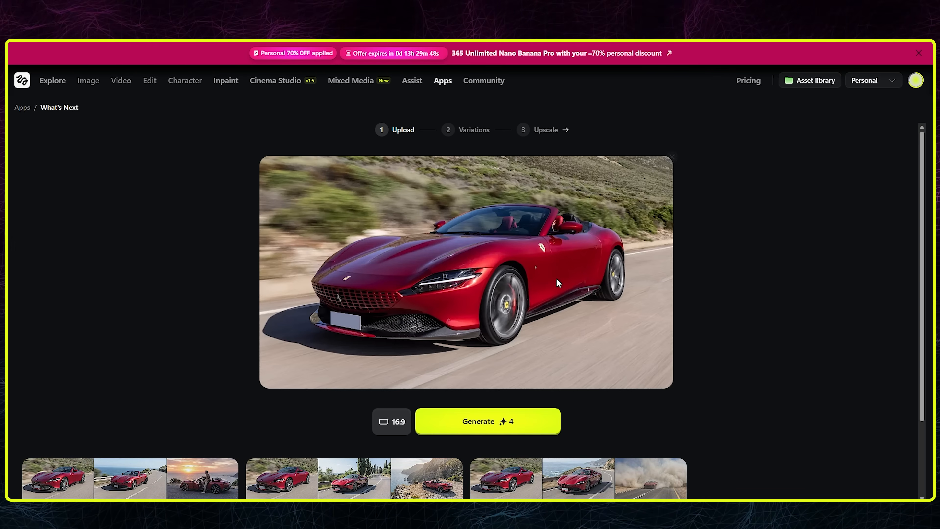
{"action": "scroll", "coordinate": [556, 278], "scroll_direction": "down", "scroll_amount": 3}
{"action": "scroll", "coordinate": [682, 344], "scroll_direction": "up", "scroll_amount": 3}
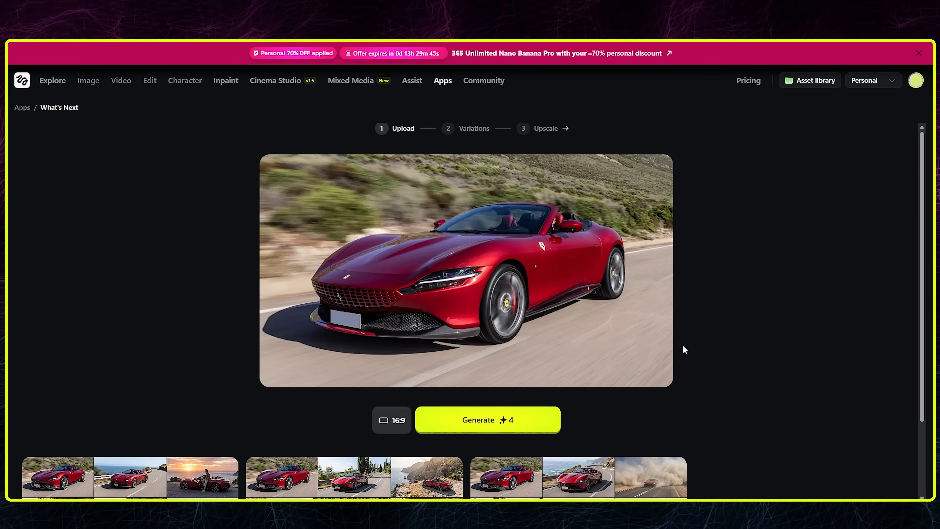
{"action": "left_click", "coordinate": [444, 419]}
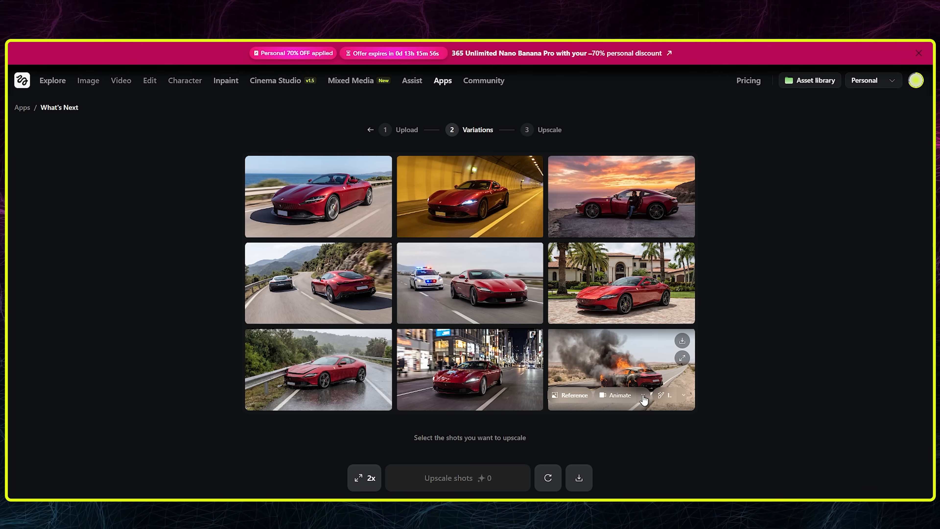
{"action": "left_click", "coordinate": [643, 396]}
{"action": "left_click", "coordinate": [683, 395]}
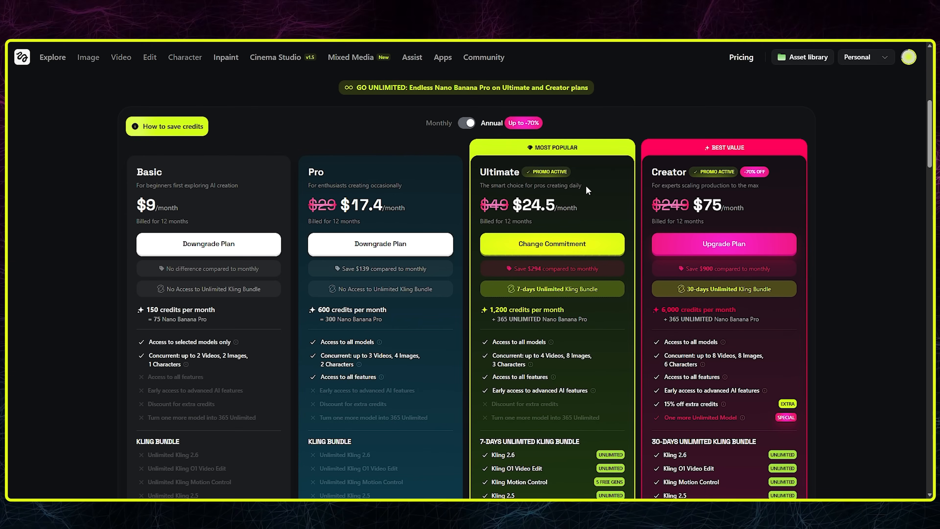
Compare the annual Basic, Pro, Ultimate and Creator plans on the pricing page, including their credits, unlimited models and video allowances.
{"action": "scroll", "coordinate": [585, 188], "scroll_direction": "down", "scroll_amount": 1}
{"action": "scroll", "coordinate": [587, 185], "scroll_direction": "down", "scroll_amount": 10}
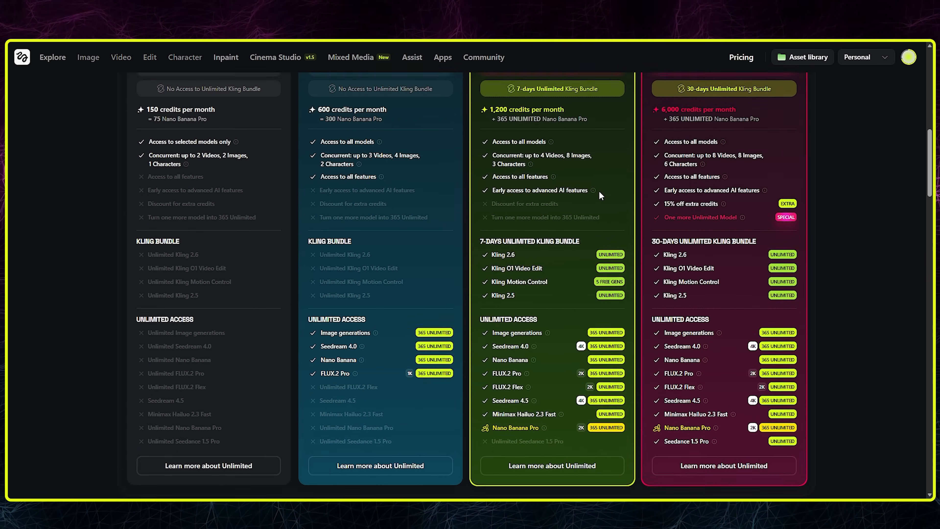
{"action": "scroll", "coordinate": [613, 218], "scroll_direction": "down", "scroll_amount": 8}
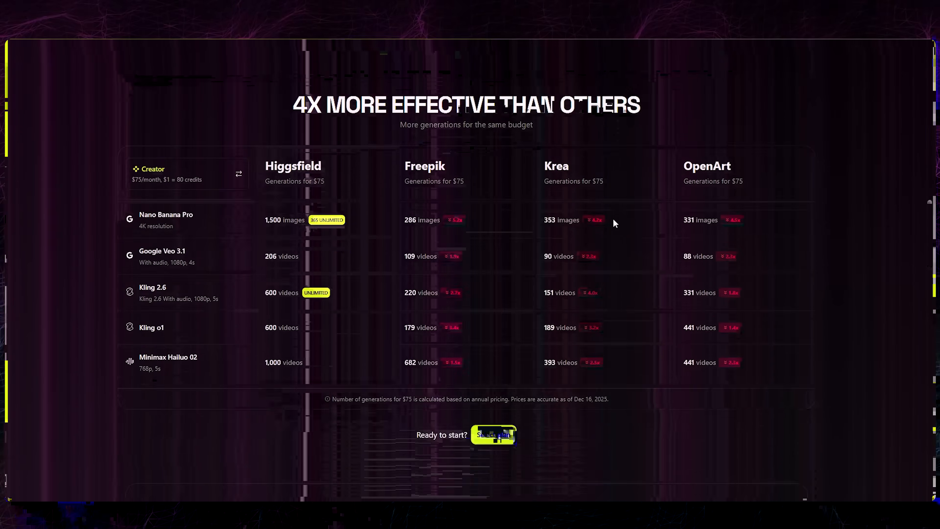
{"action": "scroll", "coordinate": [645, 226], "scroll_direction": "down", "scroll_amount": 6}
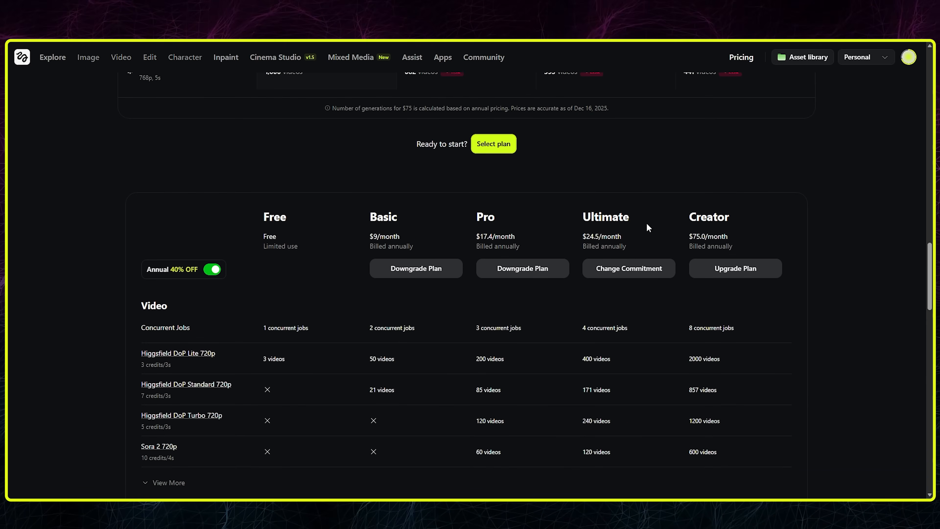
{"action": "scroll", "coordinate": [826, 238], "scroll_direction": "up", "scroll_amount": 10}
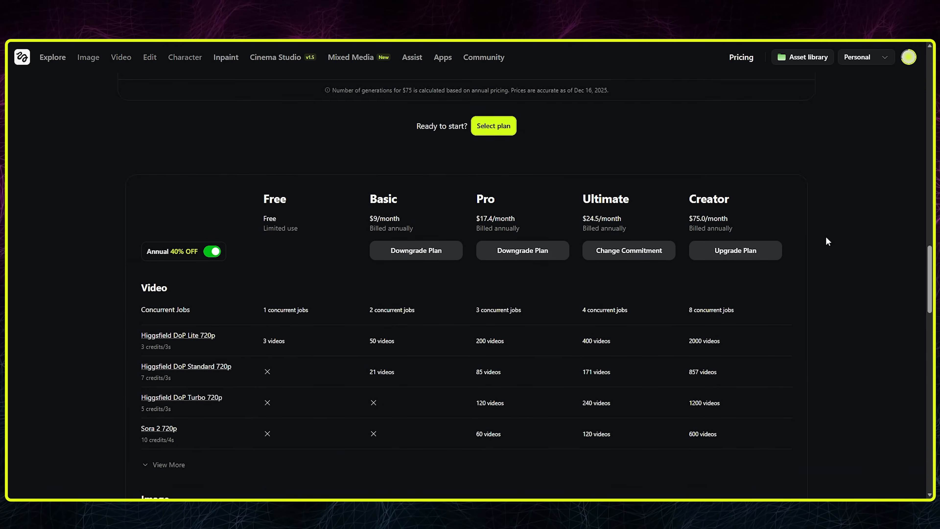
{"action": "scroll", "coordinate": [828, 241], "scroll_direction": "up", "scroll_amount": 8}
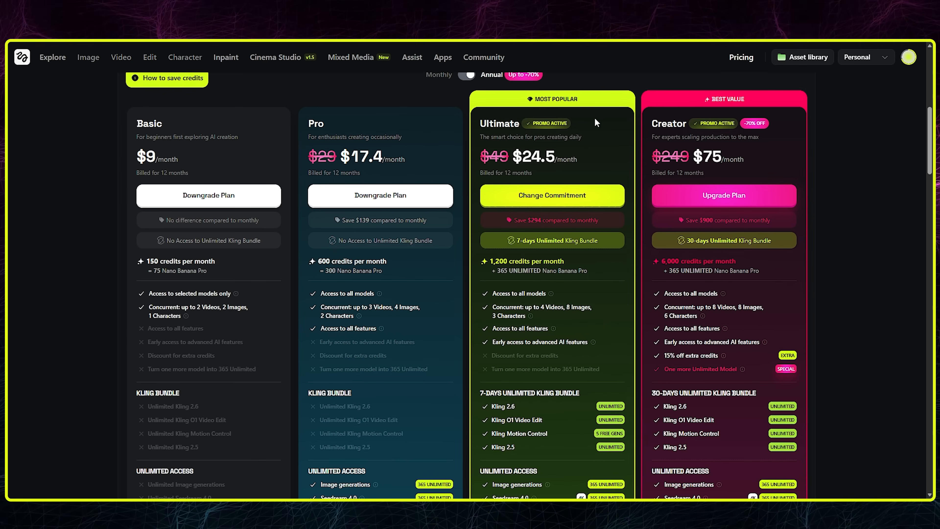
{"action": "scroll", "coordinate": [750, 205], "scroll_direction": "up", "scroll_amount": 3}
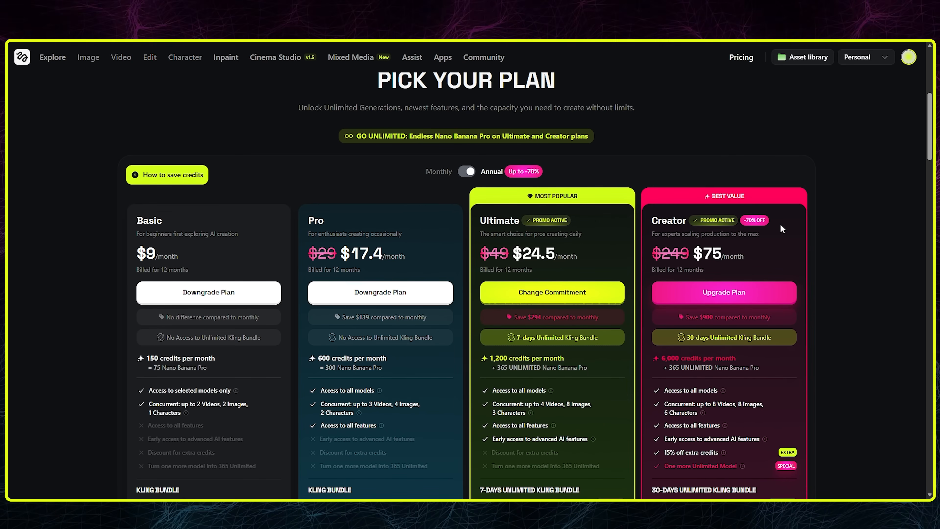